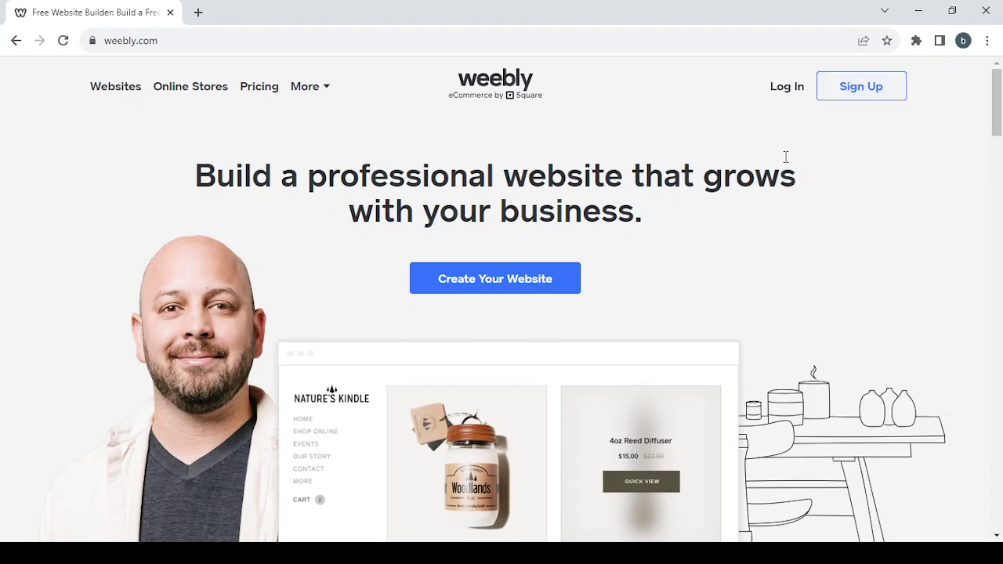
Sign in to Weebly through the Square account login with the account e-mail and password.
{"action": "left_click", "coordinate": [793, 91]}
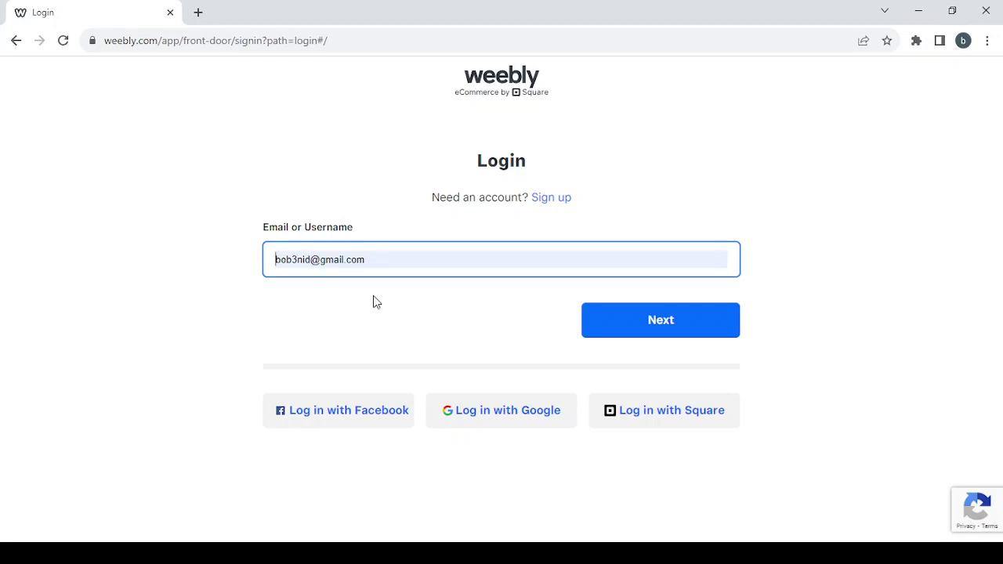
{"action": "left_click", "coordinate": [664, 330]}
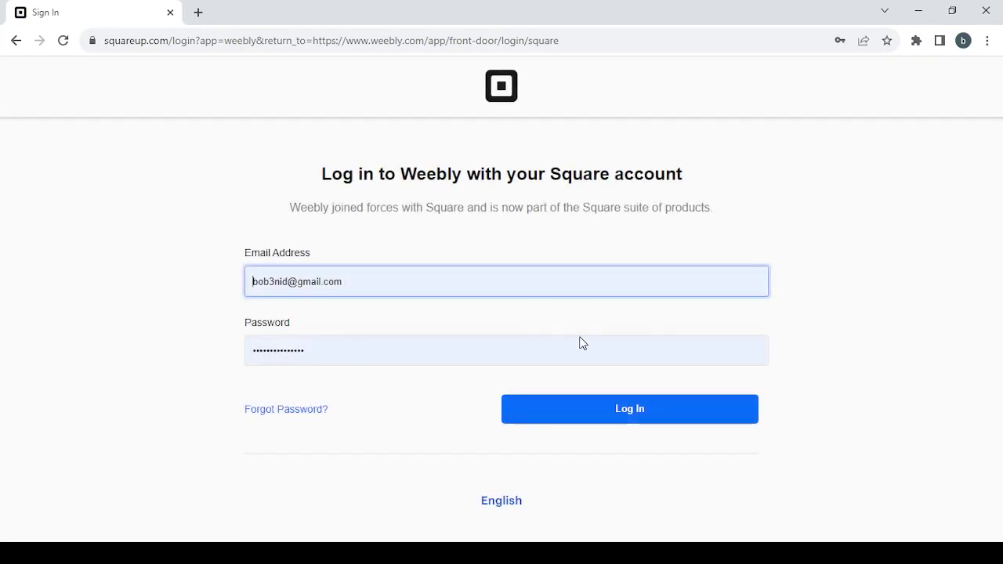
{"action": "left_click", "coordinate": [644, 412]}
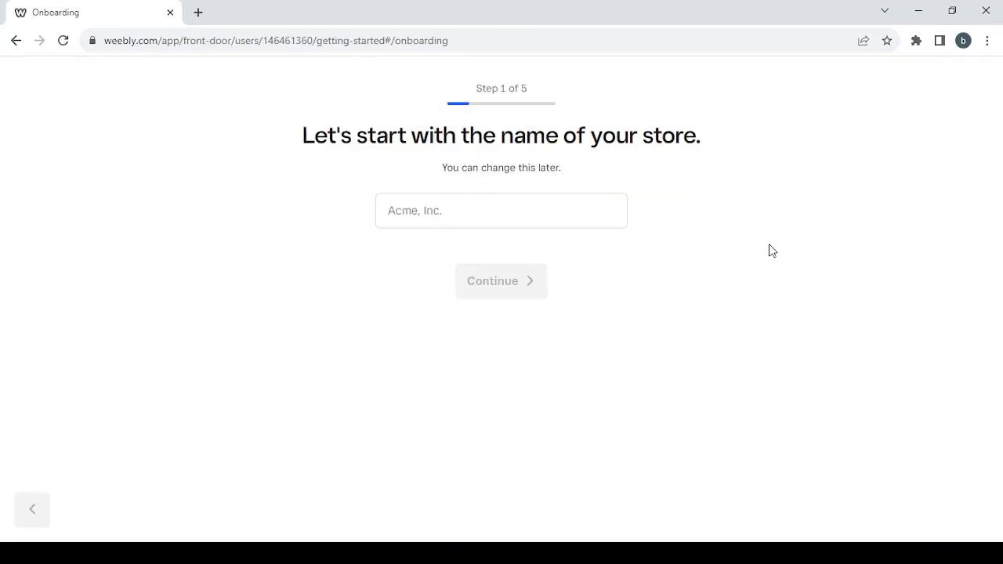
Name the store 'shopping' and continue.
{"action": "left_click", "coordinate": [550, 207]}
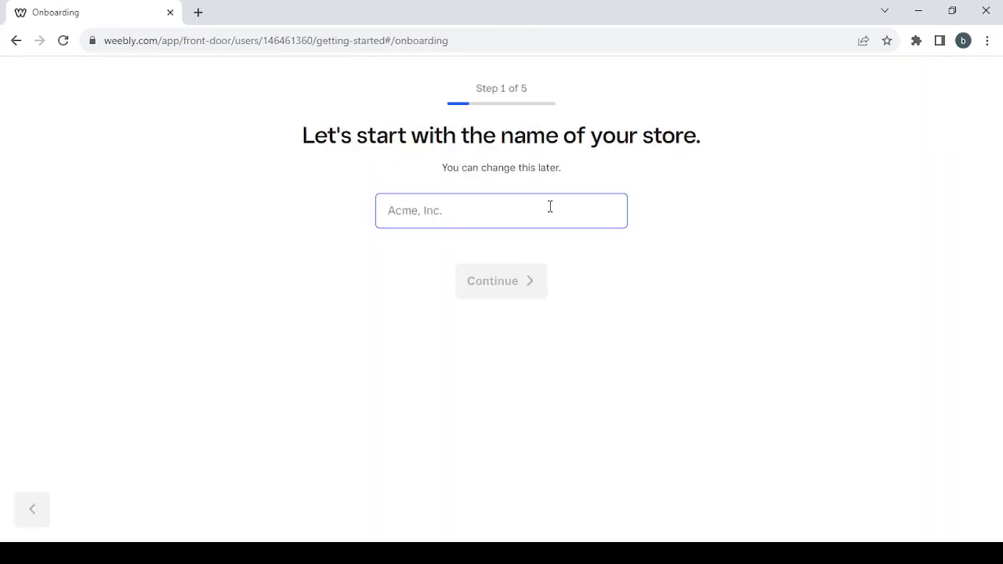
{"action": "left_click", "coordinate": [507, 206]}
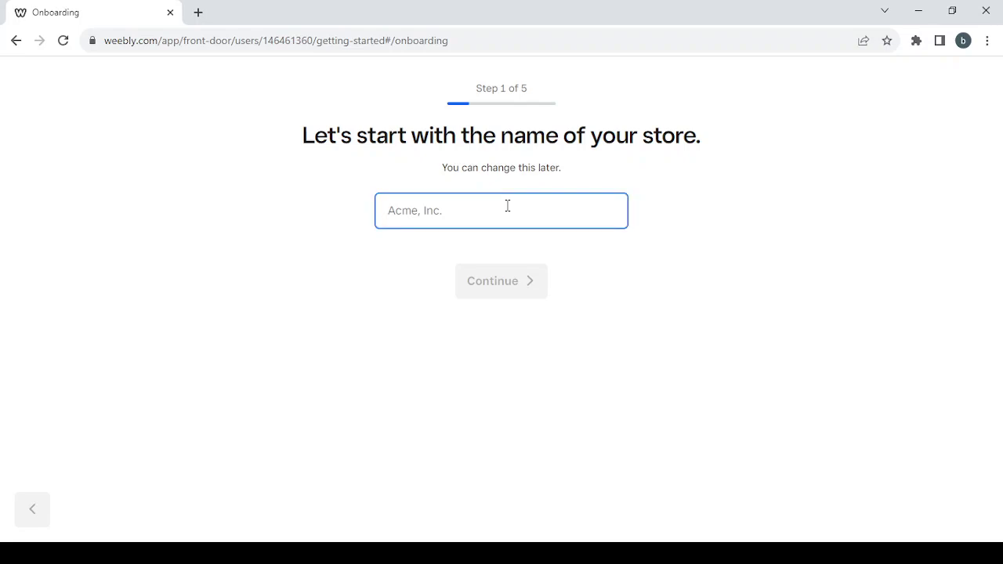
{"action": "type", "text": "shopping"}
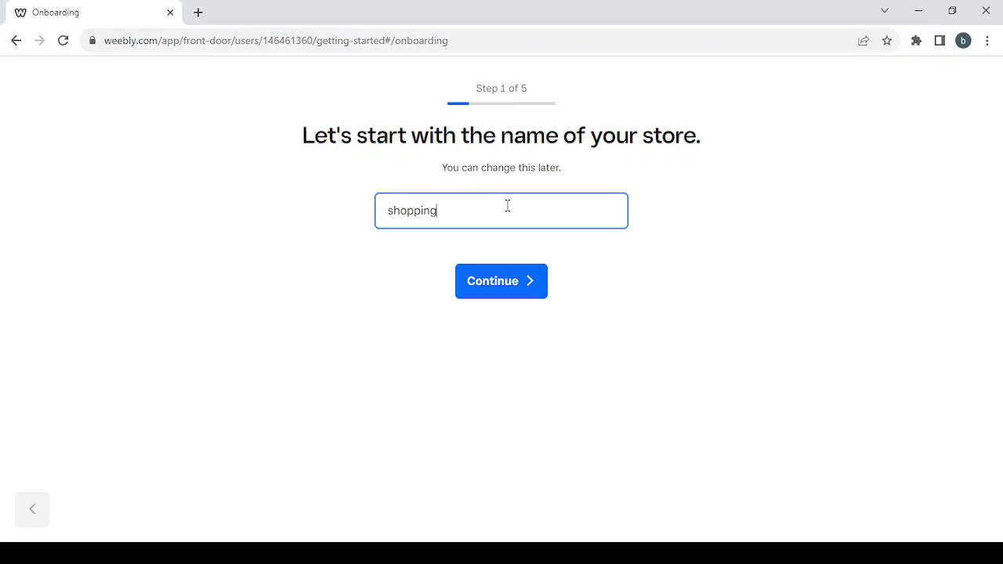
{"action": "left_click", "coordinate": [511, 285]}
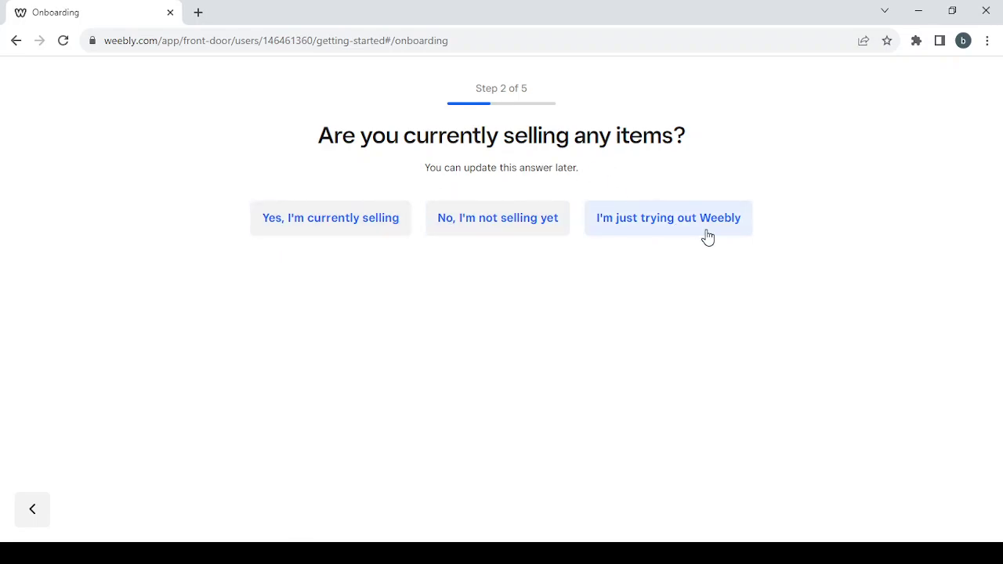
Answer that the store isn't selling yet and the start date is undecided.
{"action": "left_click", "coordinate": [507, 226]}
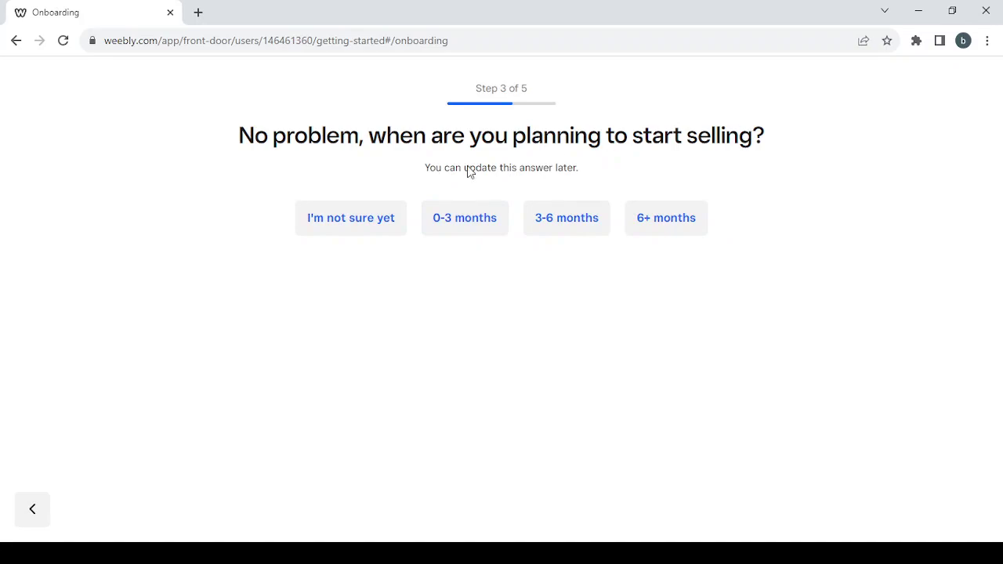
{"action": "left_click", "coordinate": [357, 235]}
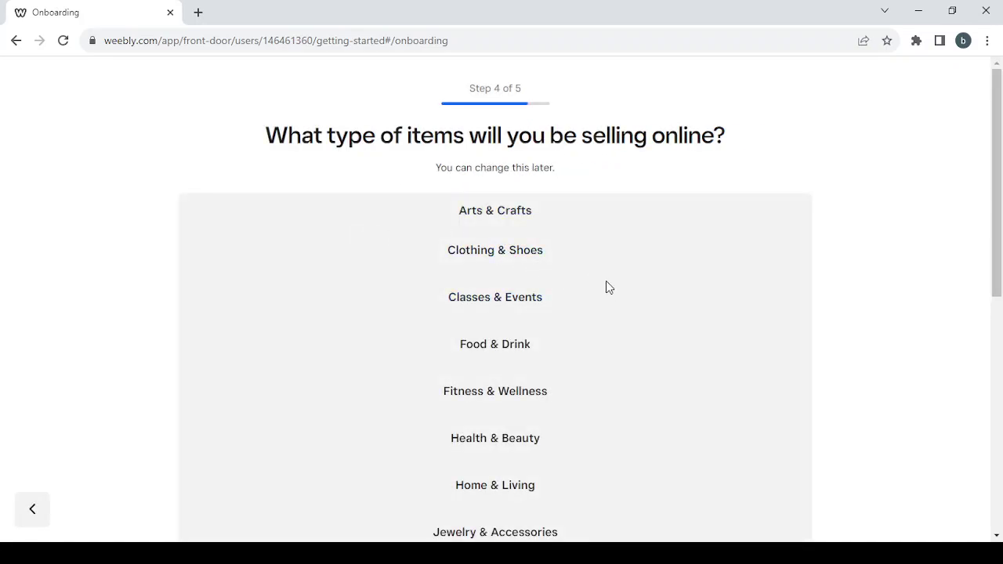
{"action": "scroll", "coordinate": [606, 288], "scroll_direction": "down", "scroll_amount": 4}
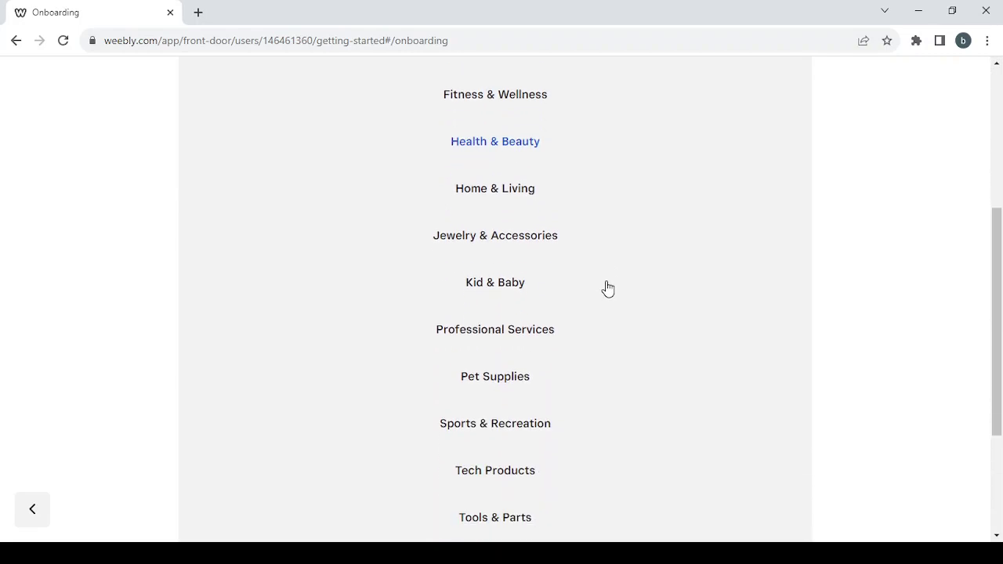
{"action": "scroll", "coordinate": [607, 289], "scroll_direction": "up", "scroll_amount": 1}
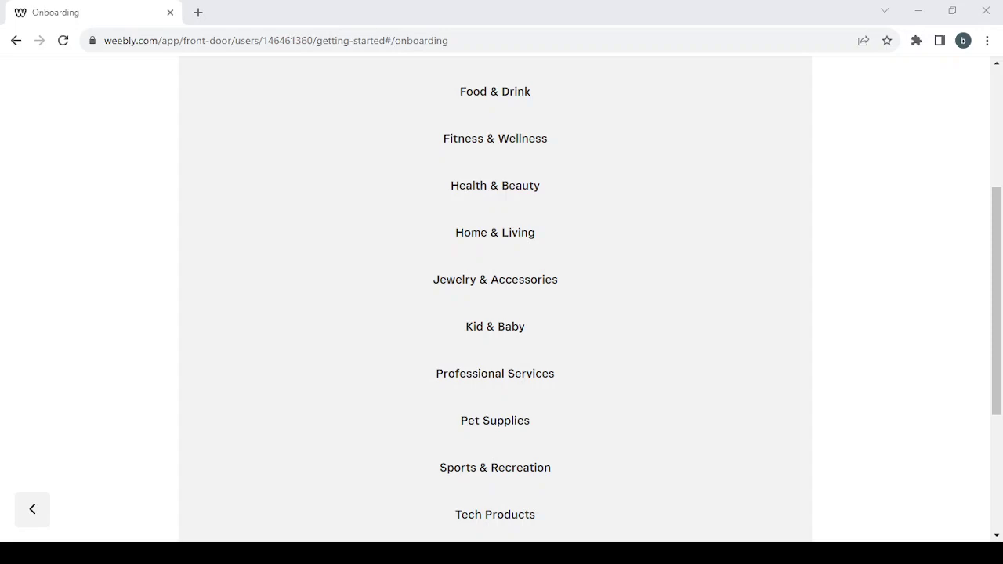
{"action": "left_click", "coordinate": [511, 445]}
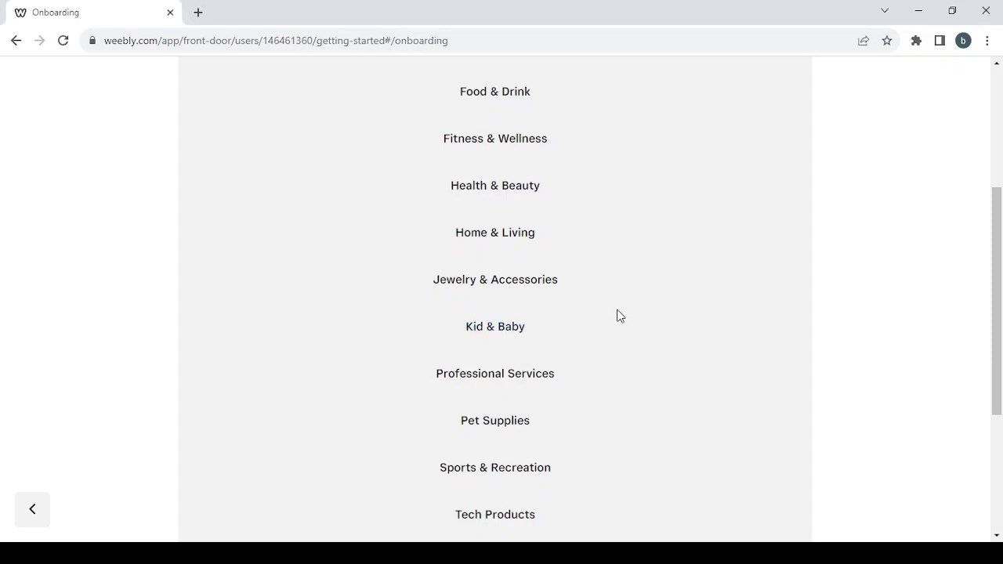
{"action": "scroll", "coordinate": [618, 315], "scroll_direction": "up", "scroll_amount": 2}
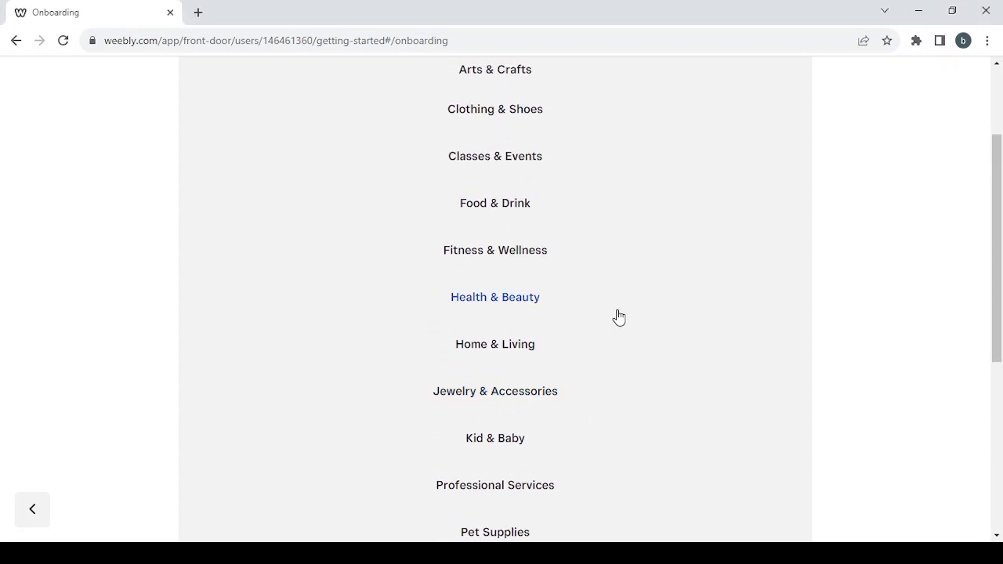
{"action": "scroll", "coordinate": [617, 315], "scroll_direction": "up", "scroll_amount": 1}
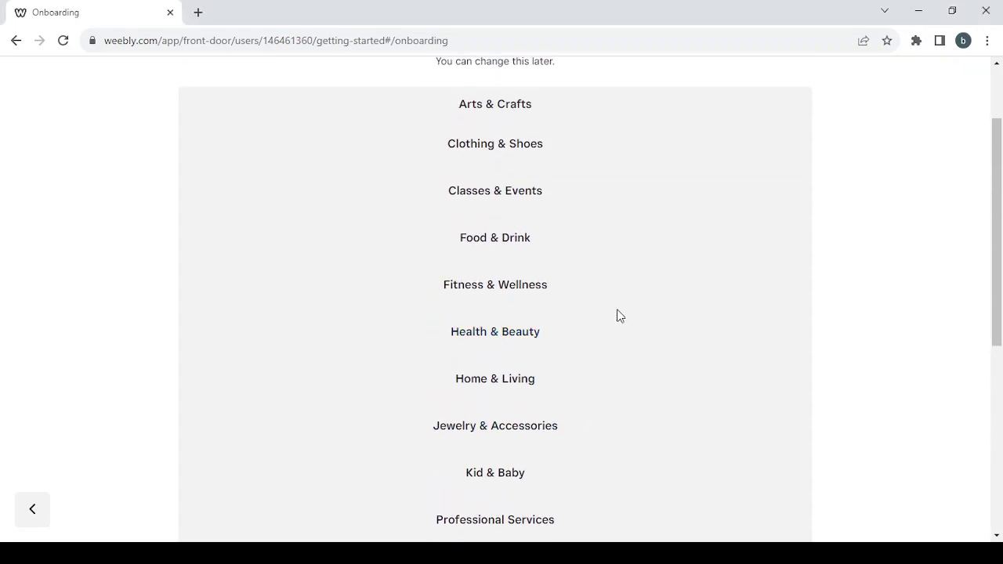
Choose Food & Drink as the product category and continue to the address step.
{"action": "left_click", "coordinate": [558, 246]}
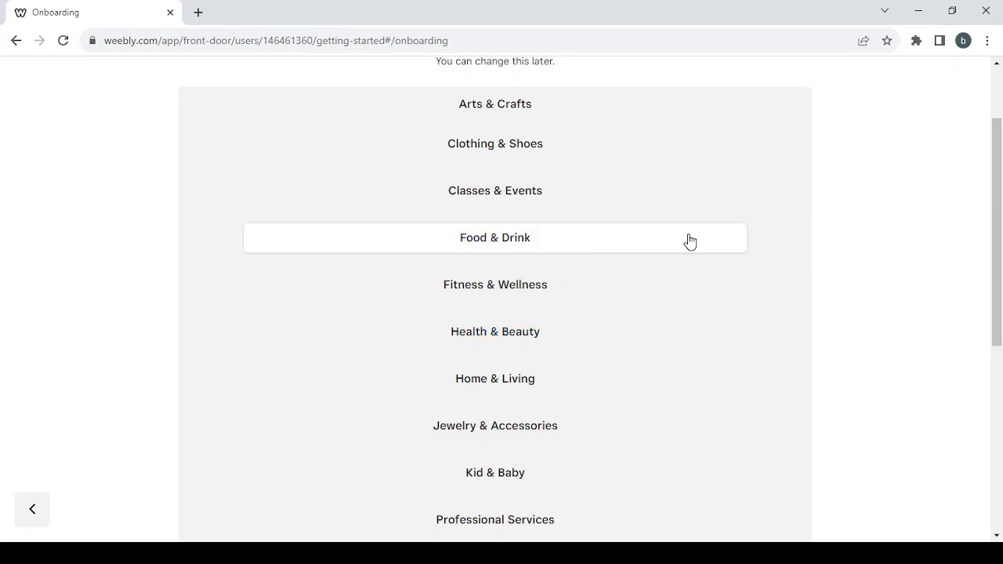
{"action": "scroll", "coordinate": [690, 241], "scroll_direction": "up", "scroll_amount": 1}
{"action": "scroll", "coordinate": [690, 241], "scroll_direction": "down", "scroll_amount": 1}
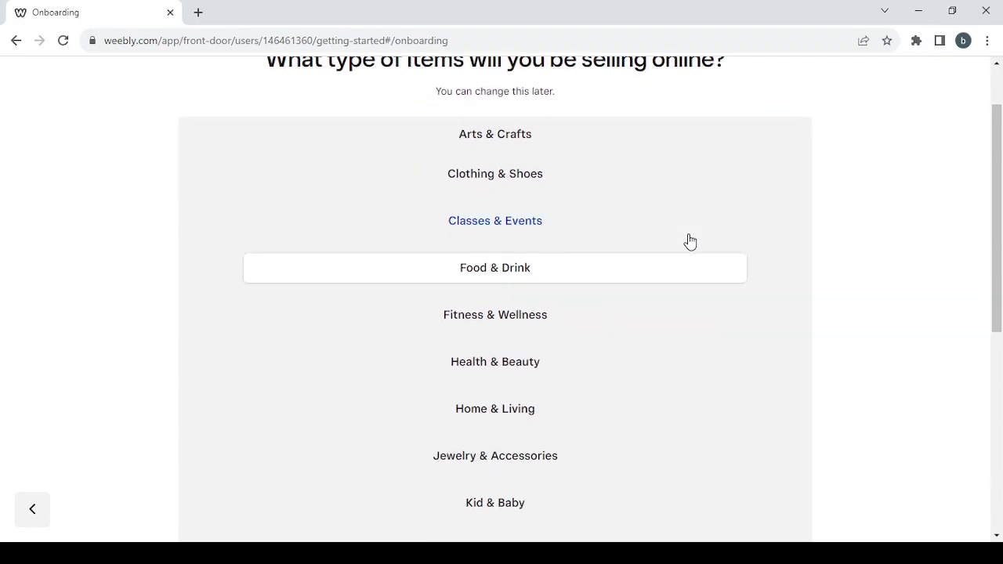
{"action": "scroll", "coordinate": [690, 240], "scroll_direction": "down", "scroll_amount": 5}
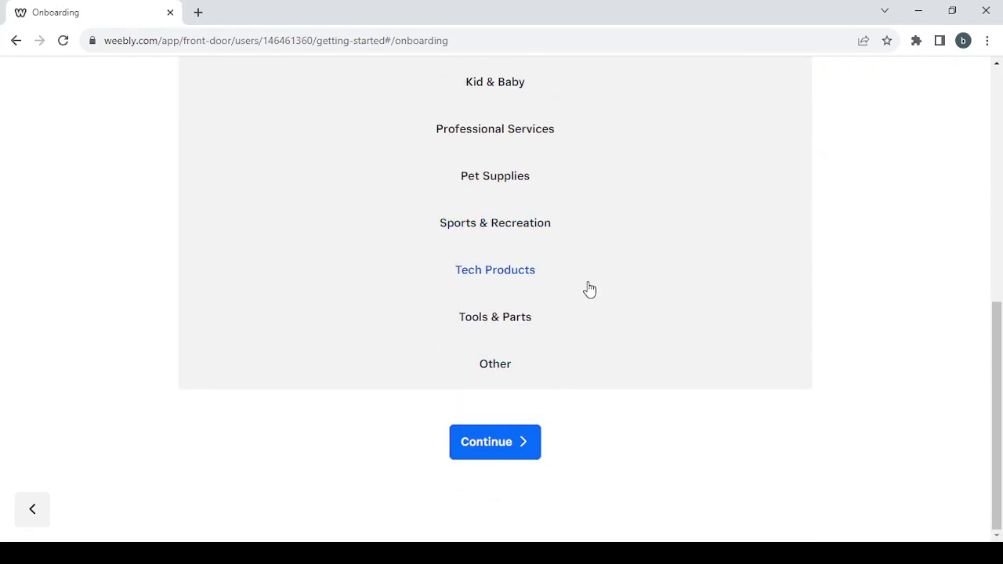
{"action": "scroll", "coordinate": [590, 289], "scroll_direction": "up", "scroll_amount": 4}
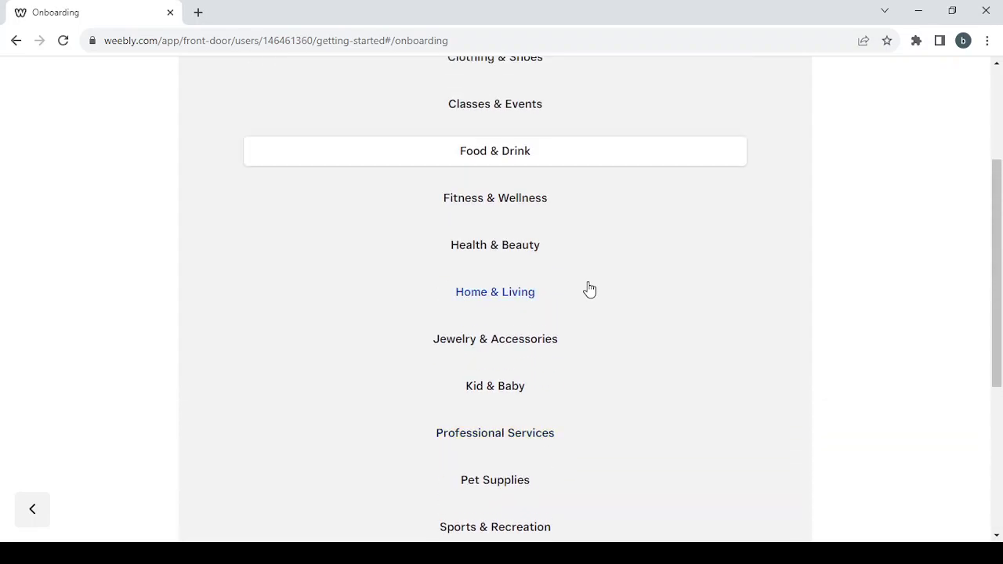
{"action": "scroll", "coordinate": [590, 289], "scroll_direction": "down", "scroll_amount": 3}
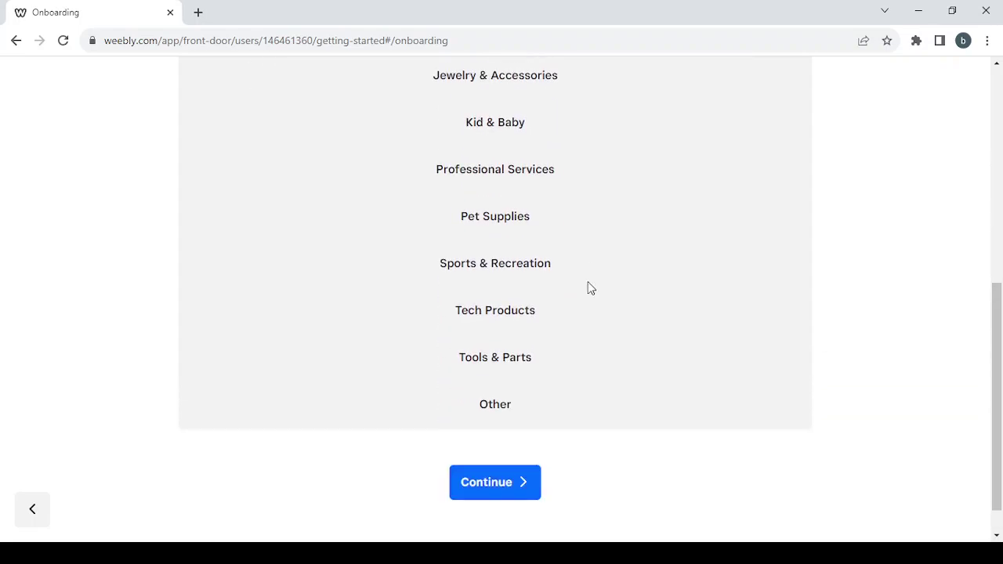
{"action": "left_click", "coordinate": [495, 482]}
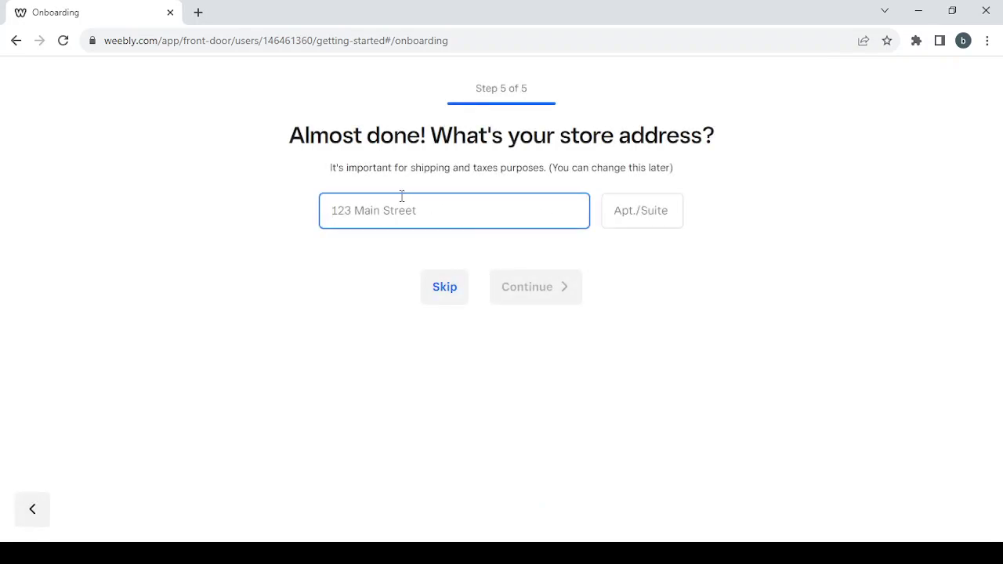
Skip the store address step so setup finishes and the dashboard loads.
{"action": "left_click", "coordinate": [453, 301]}
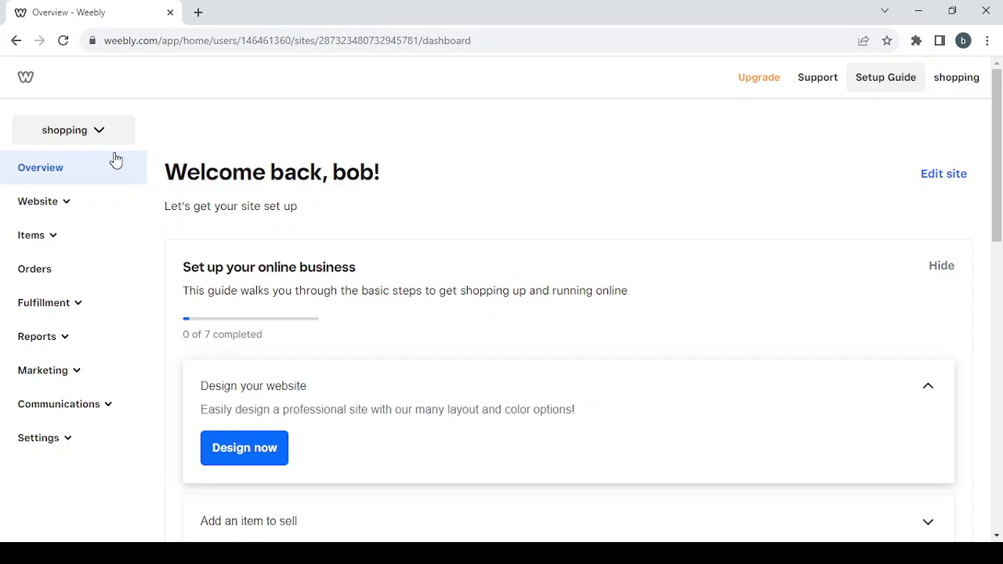
Expand and collapse the Website and Items sections of the dashboard sidebar.
{"action": "left_click", "coordinate": [49, 210]}
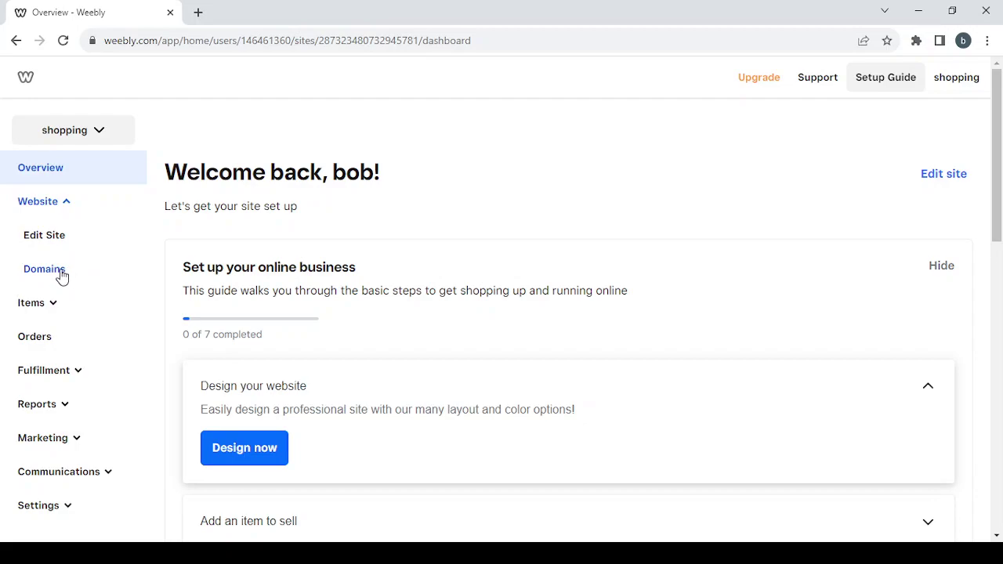
{"action": "left_click", "coordinate": [53, 205]}
{"action": "left_click", "coordinate": [58, 235]}
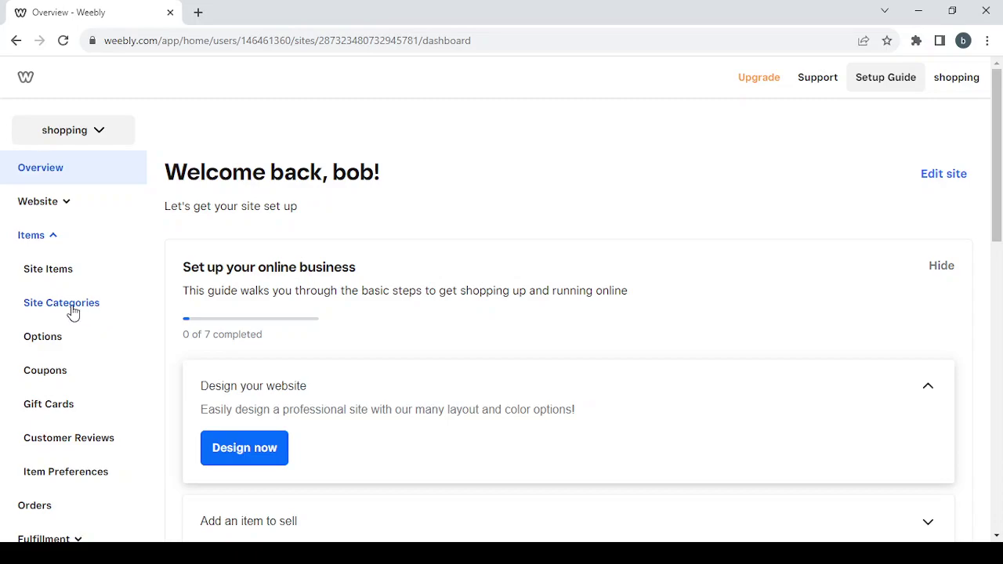
{"action": "scroll", "coordinate": [73, 312], "scroll_direction": "down", "scroll_amount": 1}
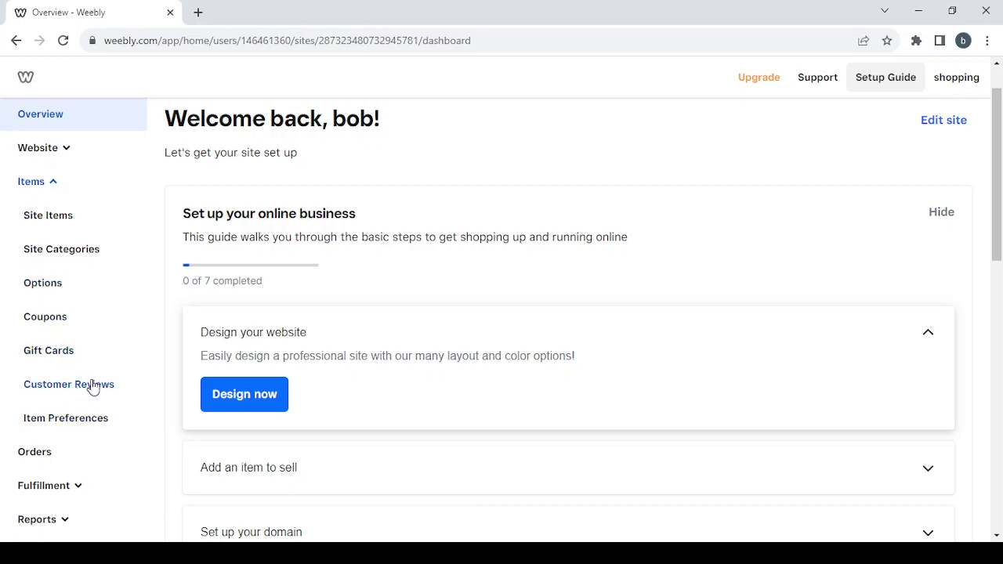
{"action": "scroll", "coordinate": [74, 313], "scroll_direction": "up", "scroll_amount": 1}
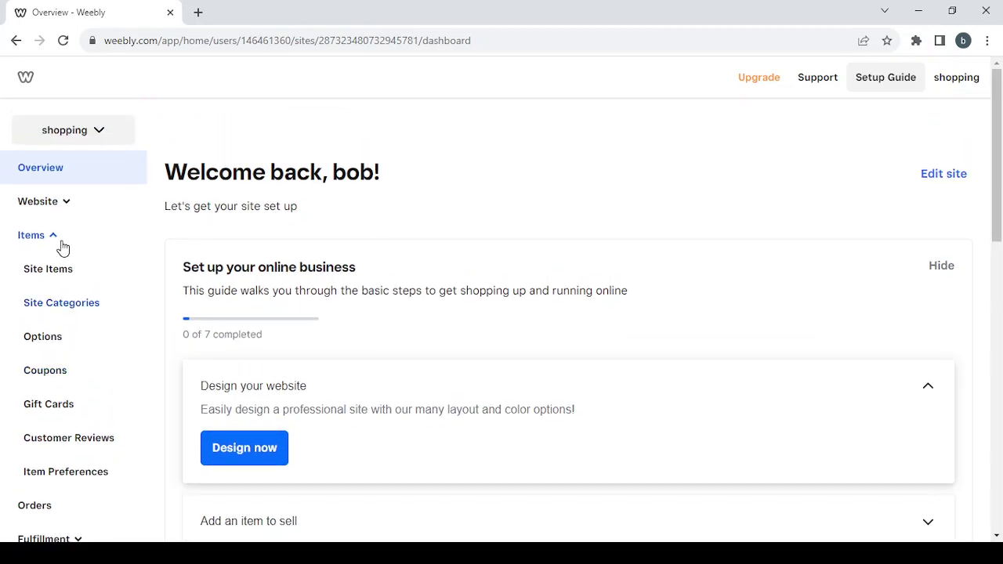
{"action": "left_click", "coordinate": [51, 240]}
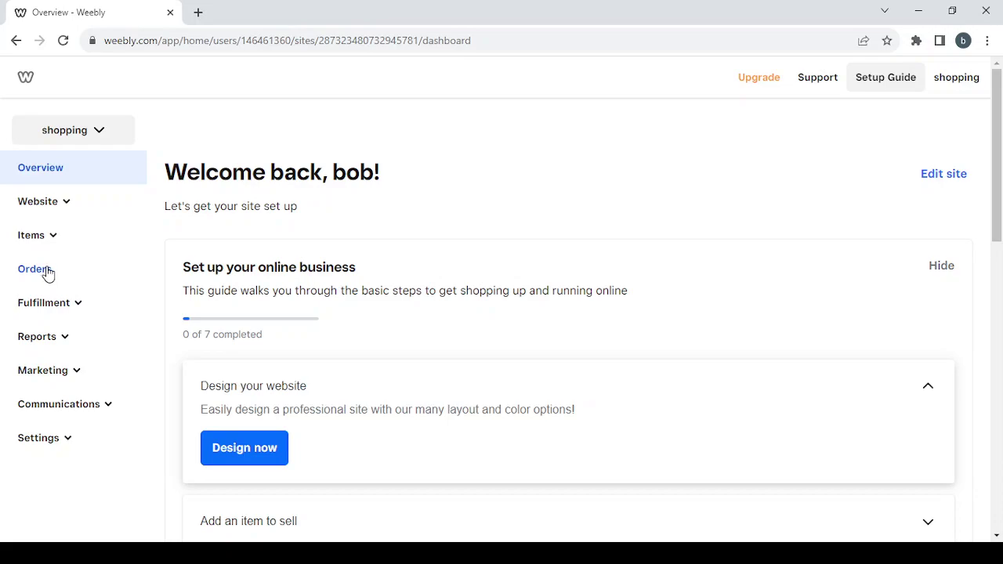
Peek at the Shipping settings, then expand Reports to list Summary, Site Traffic, Sales and more.
{"action": "left_click", "coordinate": [72, 304]}
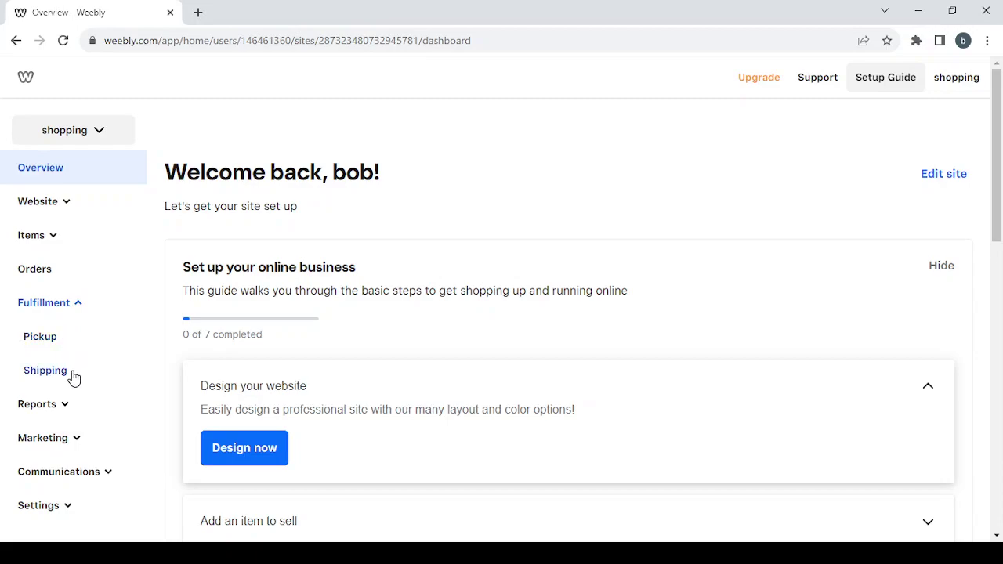
{"action": "left_click", "coordinate": [68, 302]}
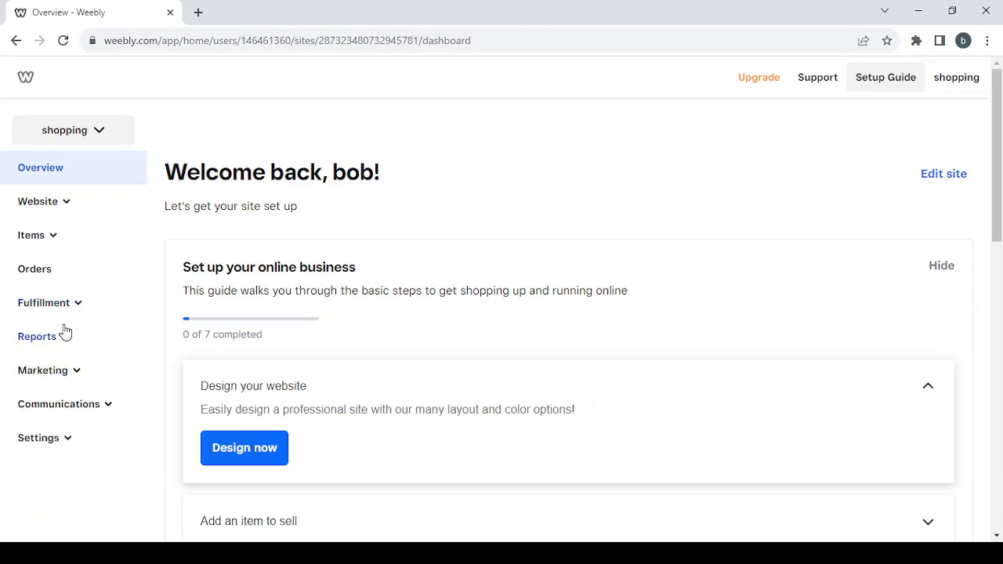
{"action": "left_click", "coordinate": [37, 336]}
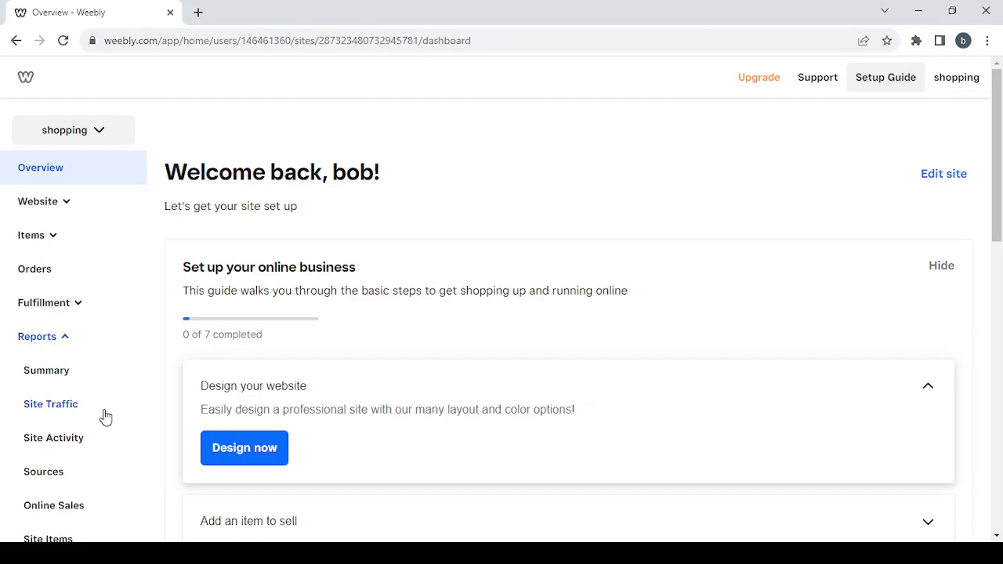
{"action": "scroll", "coordinate": [106, 418], "scroll_direction": "down", "scroll_amount": 2}
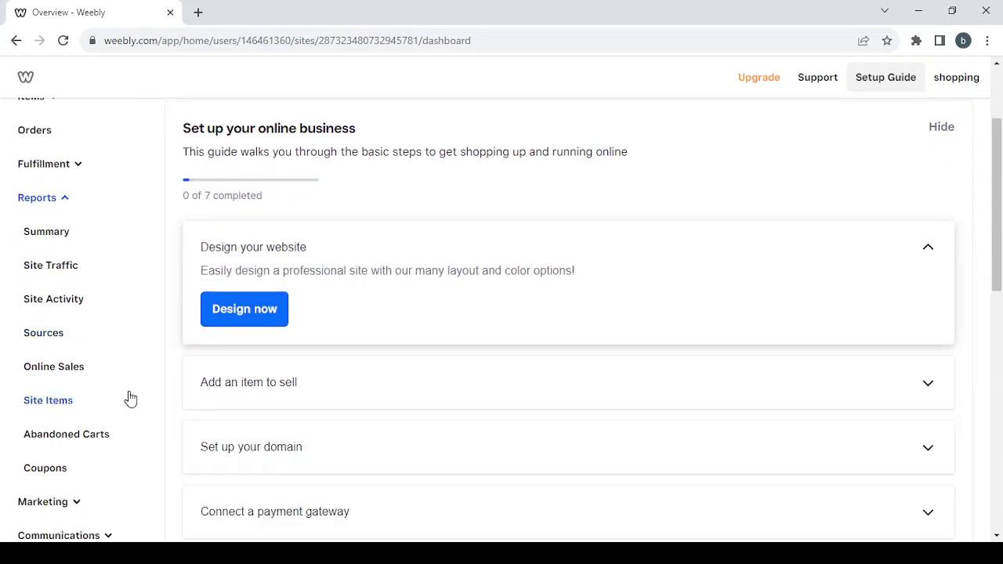
{"action": "scroll", "coordinate": [128, 400], "scroll_direction": "down", "scroll_amount": 1}
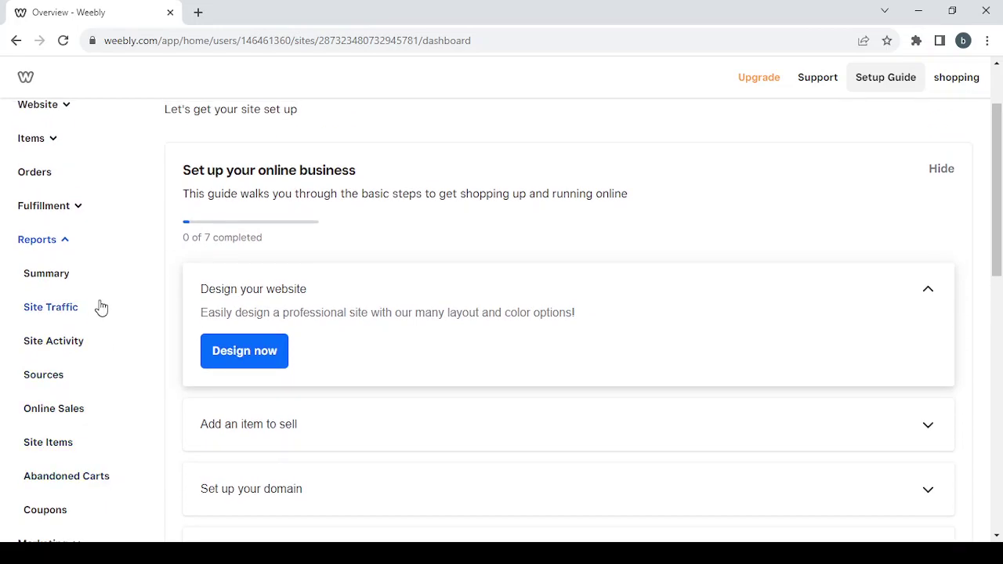
Collapse Reports, browse Marketing and Communications, then expand Settings to show General, Checkout, Sales Taxes, Units.
{"action": "left_click", "coordinate": [60, 240]}
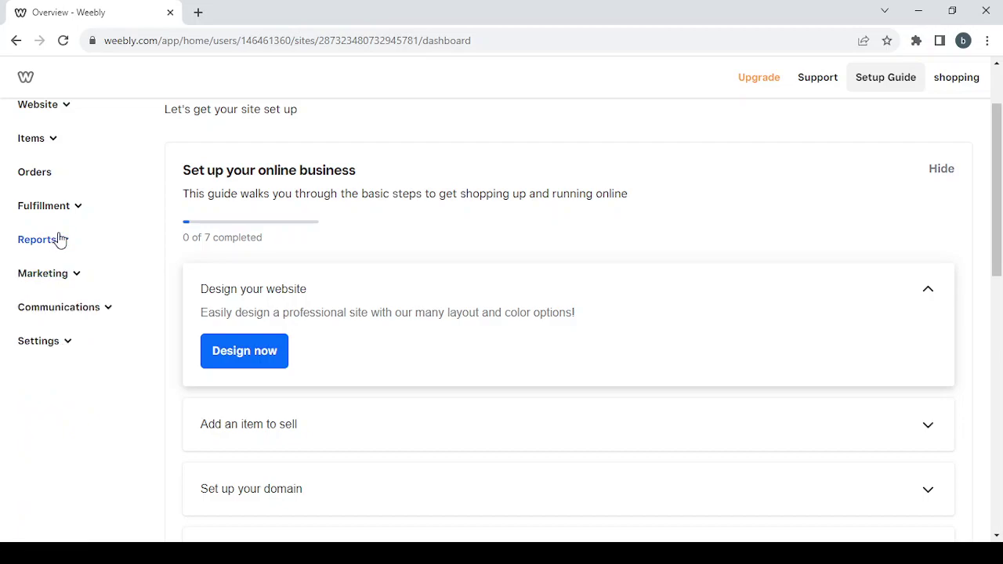
{"action": "left_click", "coordinate": [76, 281]}
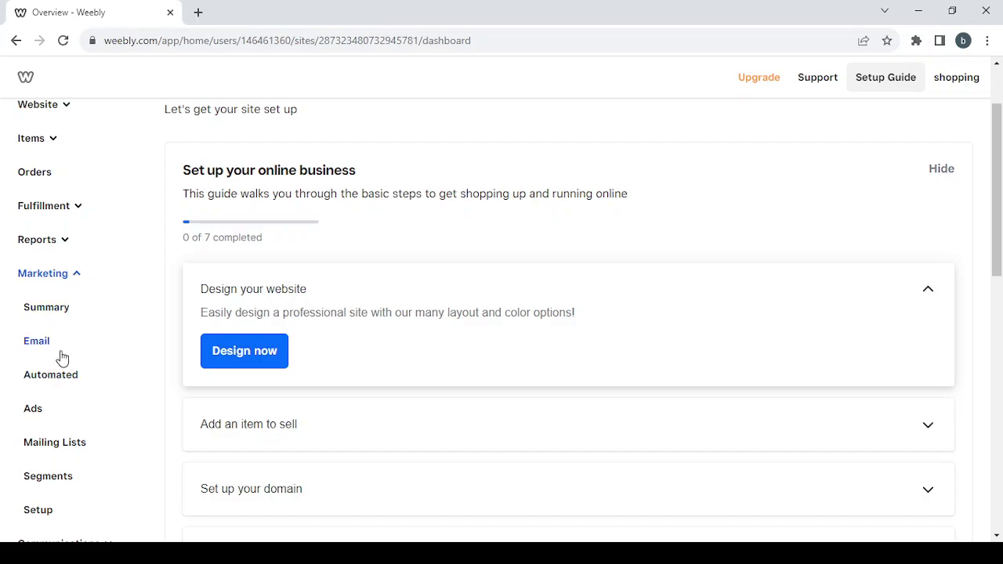
{"action": "scroll", "coordinate": [61, 355], "scroll_direction": "down", "scroll_amount": 1}
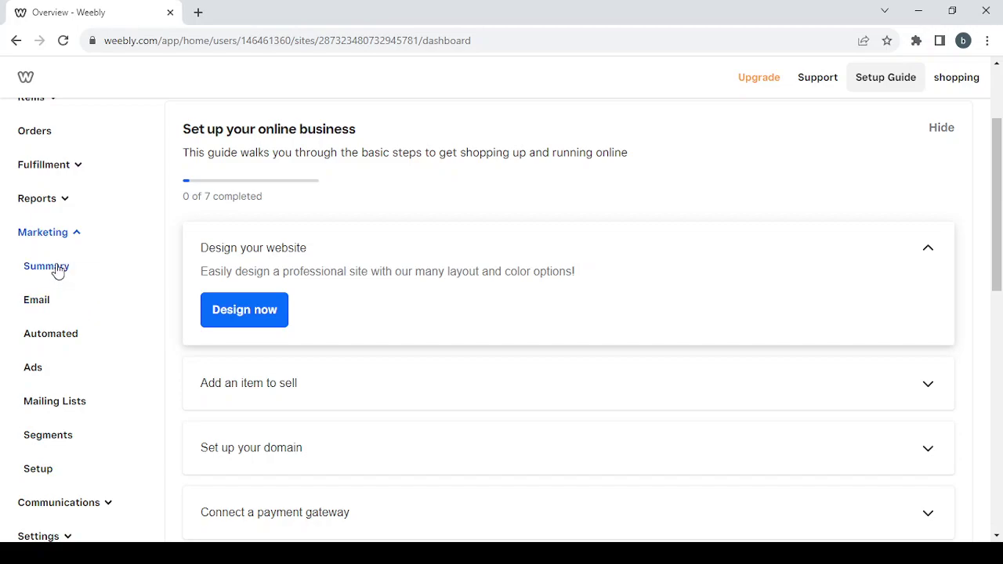
{"action": "left_click", "coordinate": [70, 236]}
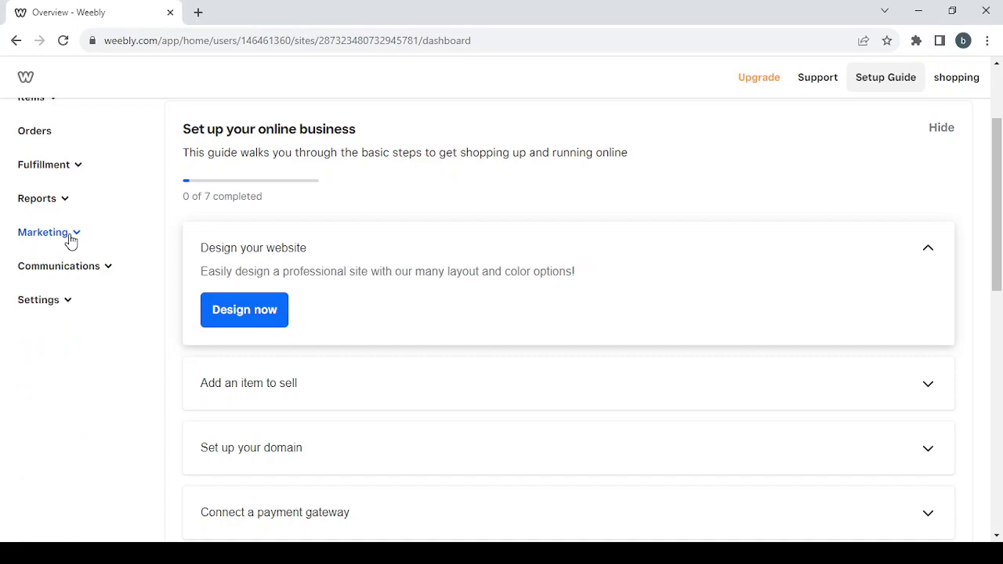
{"action": "left_click", "coordinate": [99, 270]}
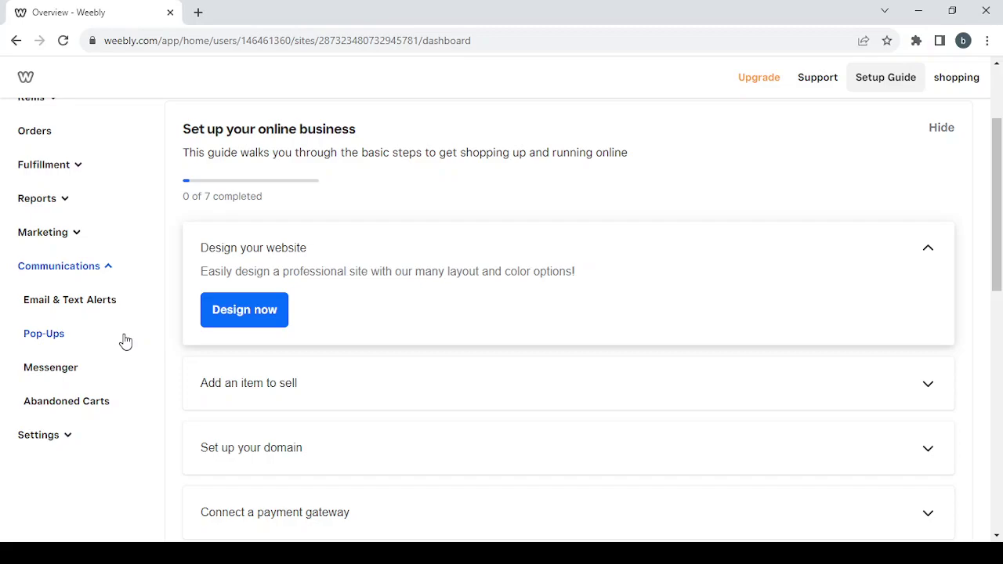
{"action": "left_click", "coordinate": [108, 268]}
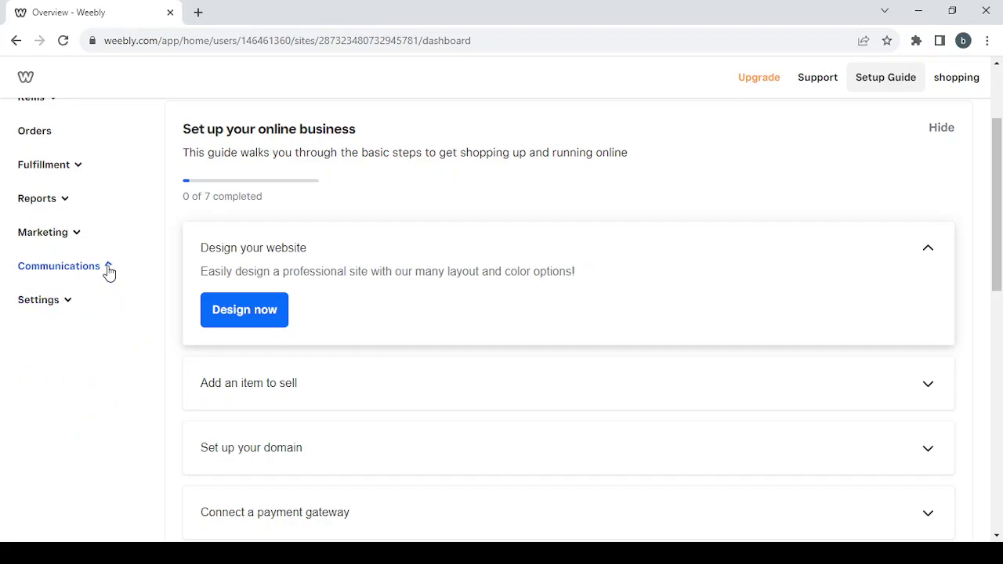
{"action": "left_click", "coordinate": [62, 304]}
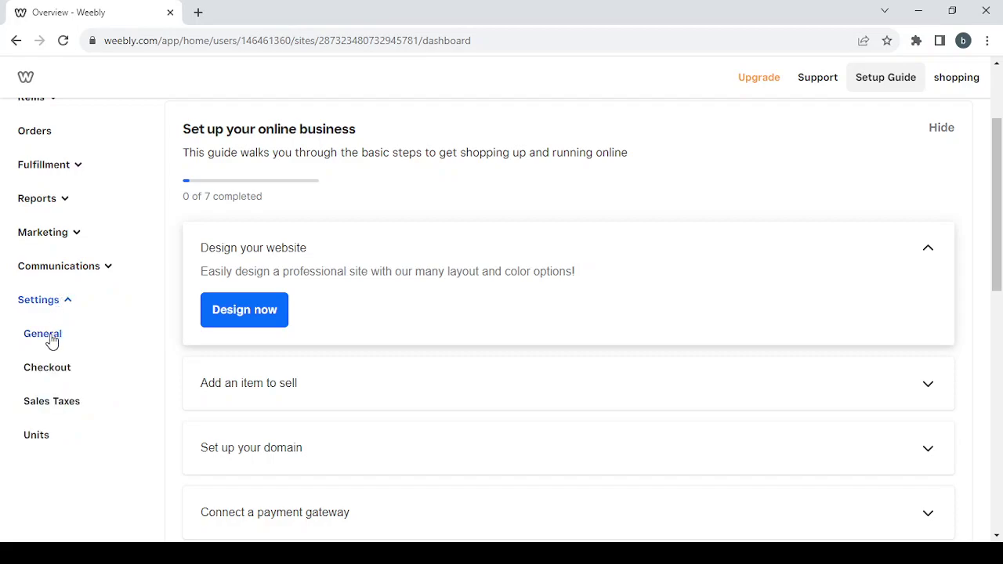
{"action": "left_click", "coordinate": [52, 342]}
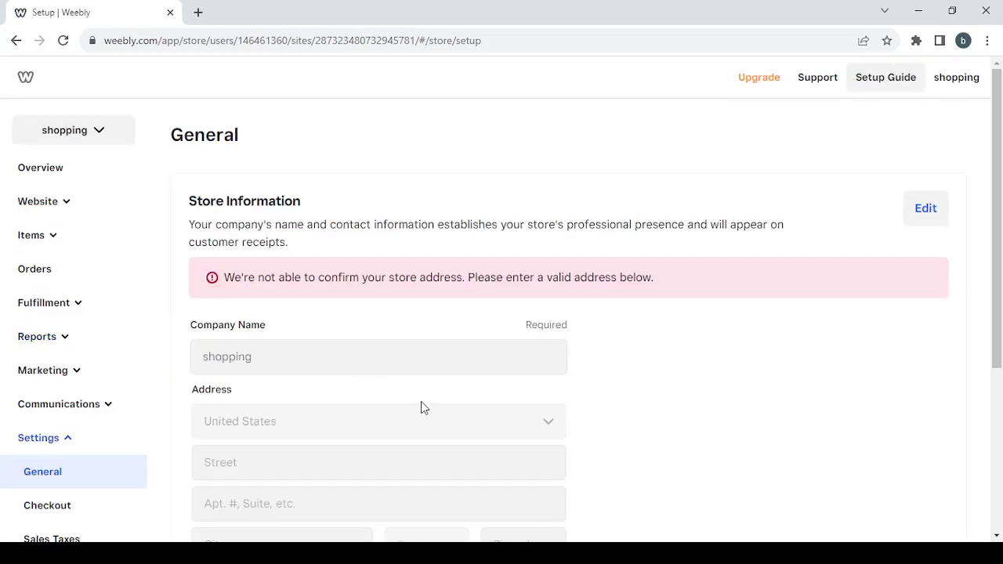
{"action": "scroll", "coordinate": [420, 404], "scroll_direction": "down", "scroll_amount": 3}
{"action": "scroll", "coordinate": [420, 404], "scroll_direction": "up", "scroll_amount": 1}
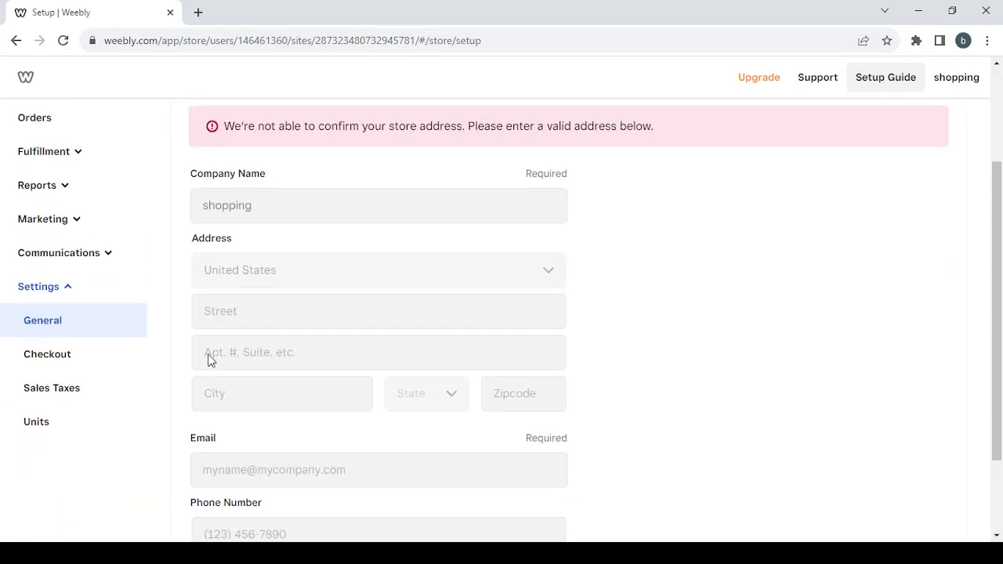
{"action": "left_click", "coordinate": [119, 358]}
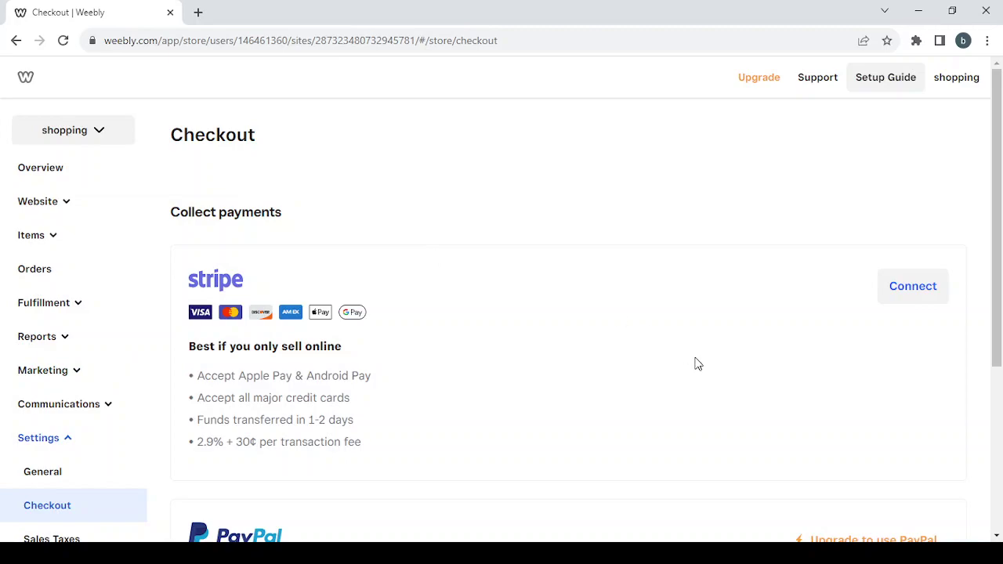
{"action": "scroll", "coordinate": [697, 363], "scroll_direction": "down", "scroll_amount": 4}
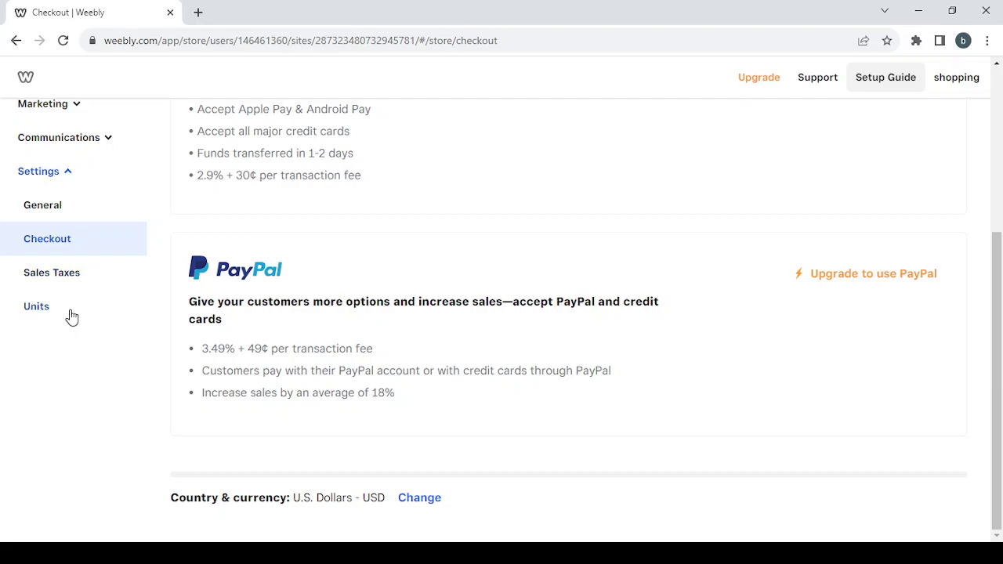
{"action": "left_click", "coordinate": [37, 306]}
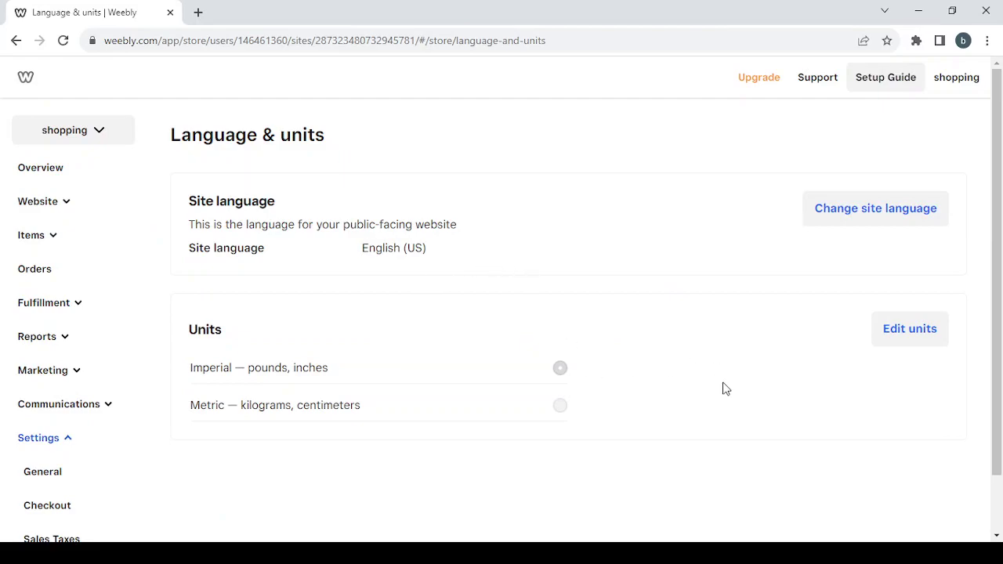
{"action": "left_click", "coordinate": [66, 441]}
{"action": "left_click", "coordinate": [106, 169]}
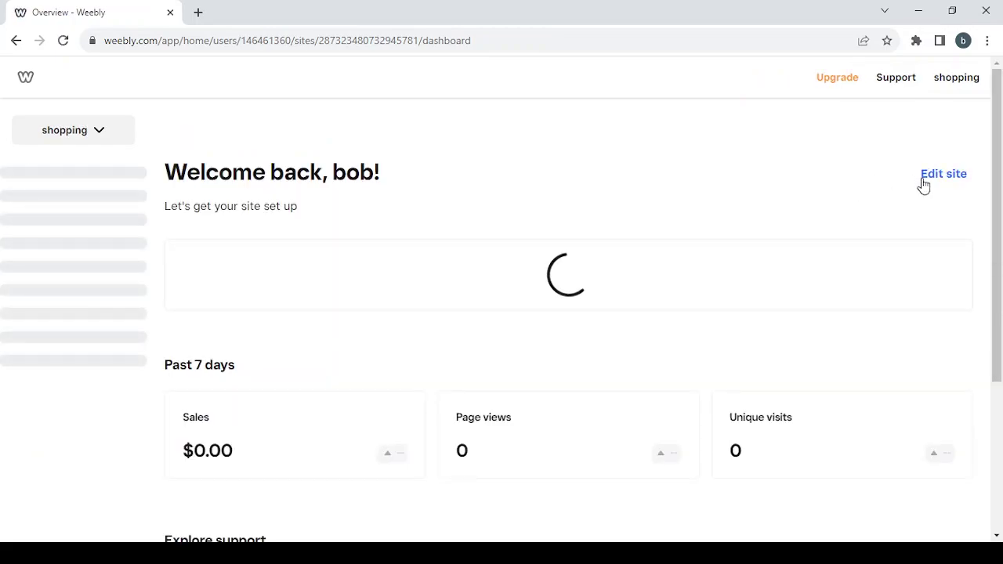
Open the shopping store in the site editor with Edit site to show Site styles.
{"action": "left_click", "coordinate": [944, 176]}
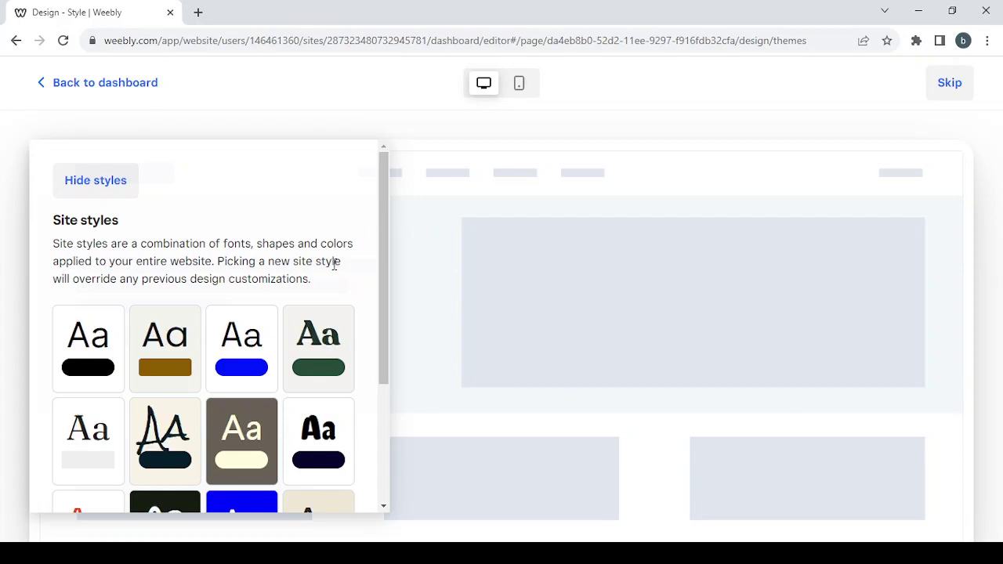
Pick the dark site style with white rounded buttons.
{"action": "scroll", "coordinate": [335, 264], "scroll_direction": "down", "scroll_amount": 3}
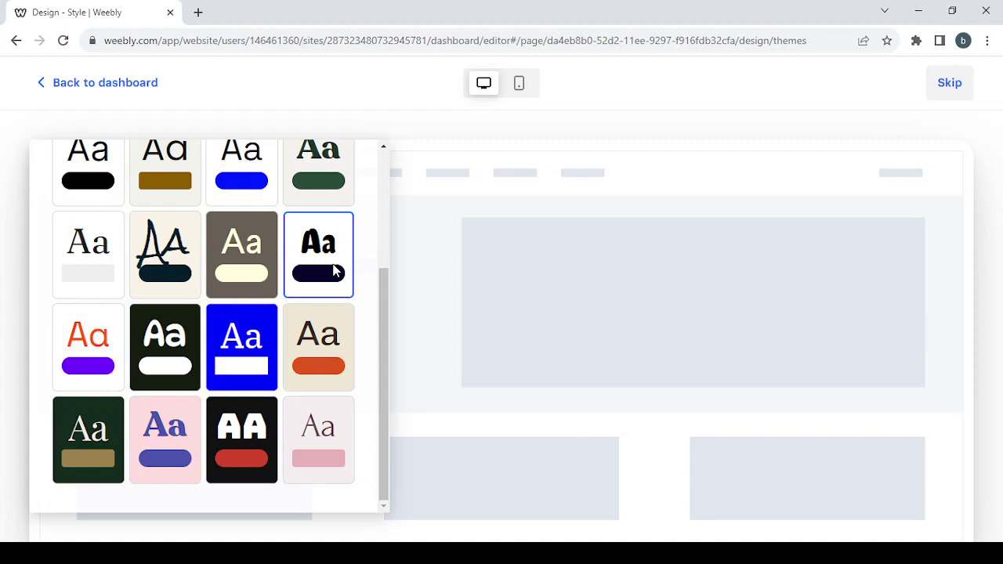
{"action": "scroll", "coordinate": [334, 270], "scroll_direction": "up", "scroll_amount": 3}
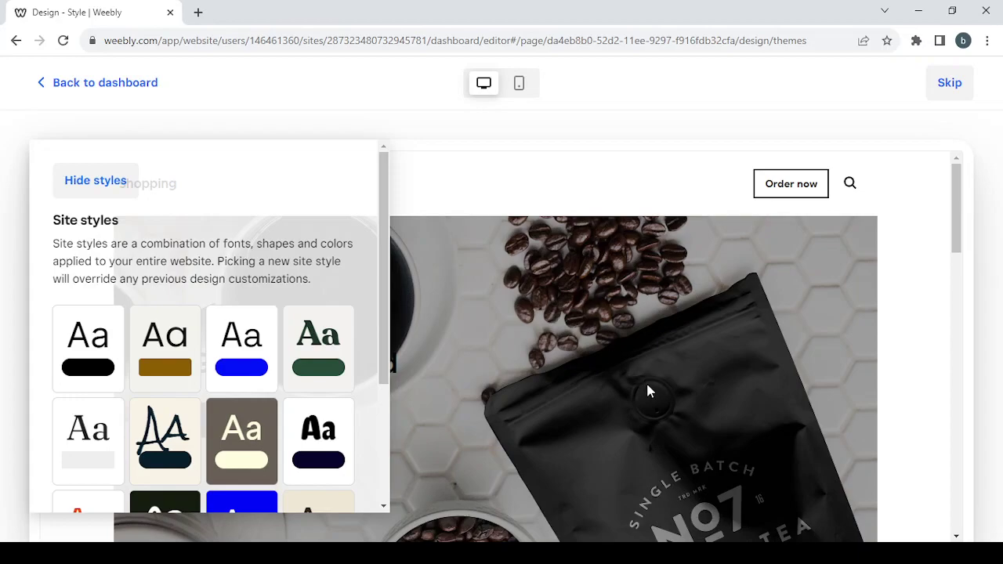
{"action": "scroll", "coordinate": [648, 392], "scroll_direction": "down", "scroll_amount": 10}
{"action": "scroll", "coordinate": [425, 320], "scroll_direction": "up", "scroll_amount": 10}
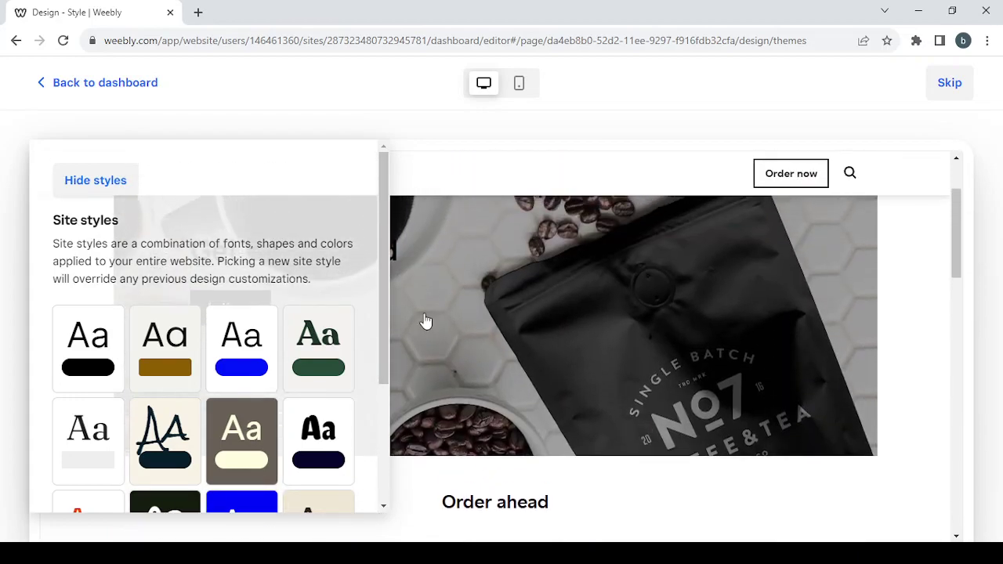
{"action": "scroll", "coordinate": [208, 354], "scroll_direction": "down", "scroll_amount": 2}
{"action": "left_click", "coordinate": [174, 427]}
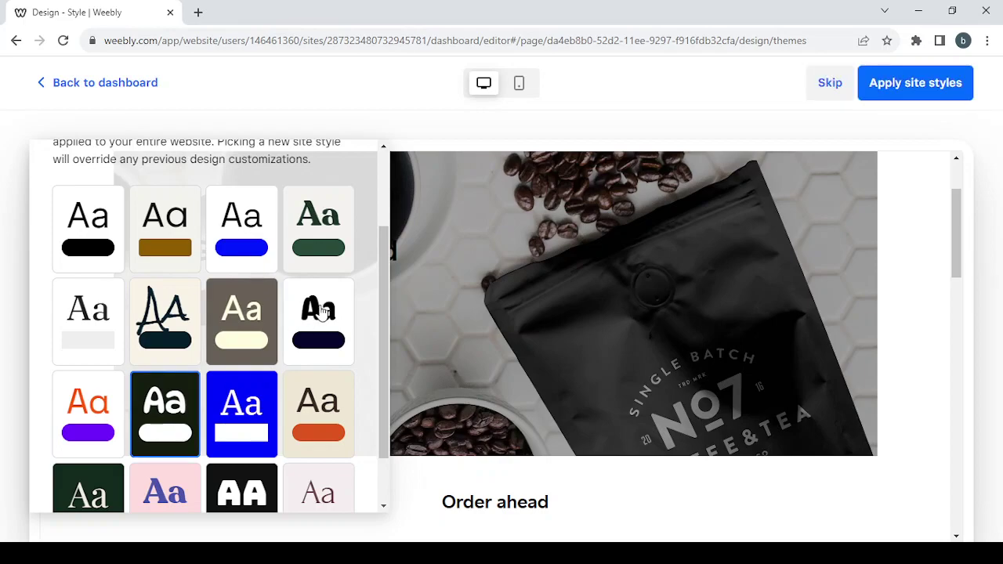
Hide the style list and scroll through the coffee homepage preview.
{"action": "scroll", "coordinate": [321, 311], "scroll_direction": "down", "scroll_amount": 1}
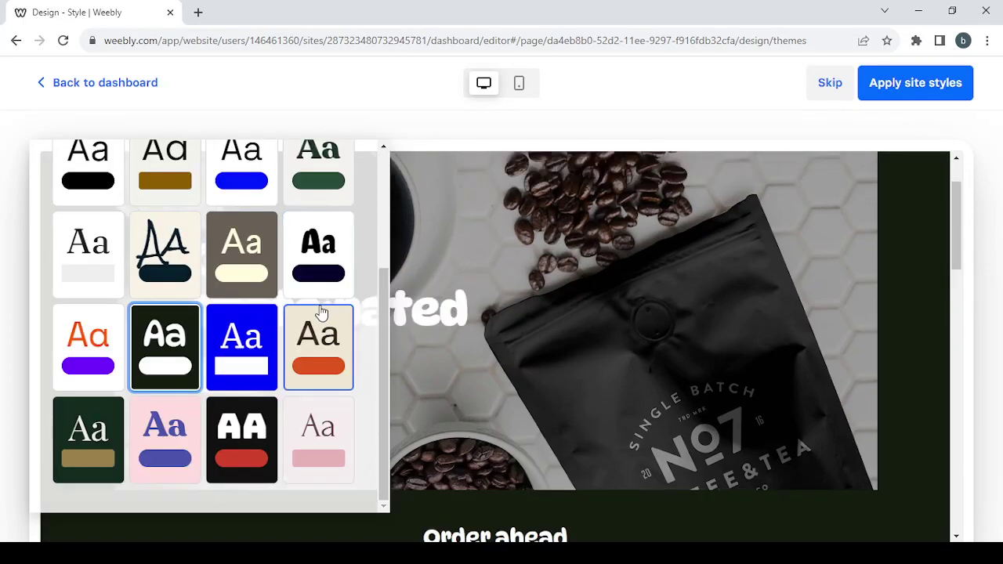
{"action": "scroll", "coordinate": [322, 311], "scroll_direction": "up", "scroll_amount": 3}
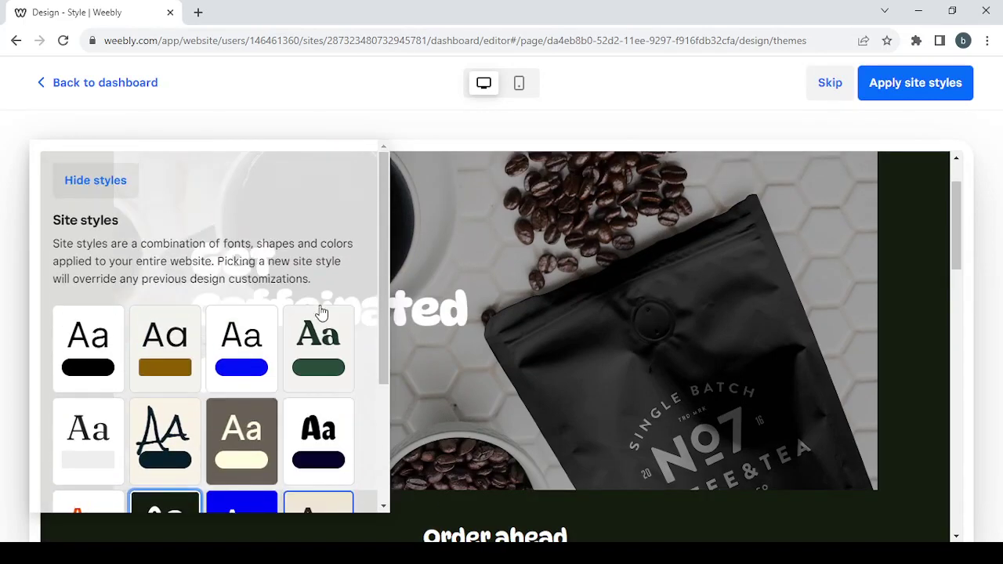
{"action": "left_click", "coordinate": [94, 182]}
{"action": "scroll", "coordinate": [607, 299], "scroll_direction": "up", "scroll_amount": 2}
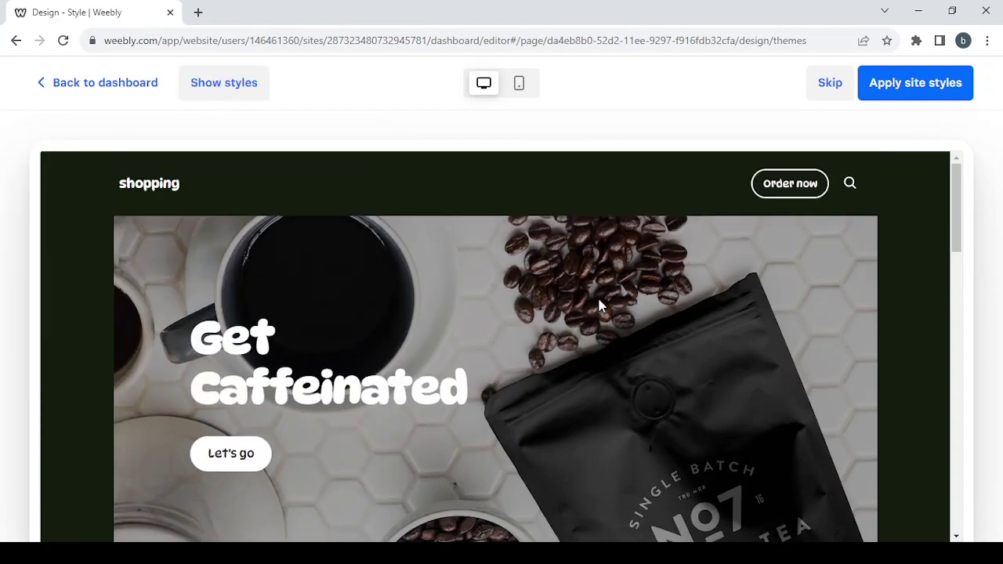
{"action": "scroll", "coordinate": [600, 306], "scroll_direction": "down", "scroll_amount": 10}
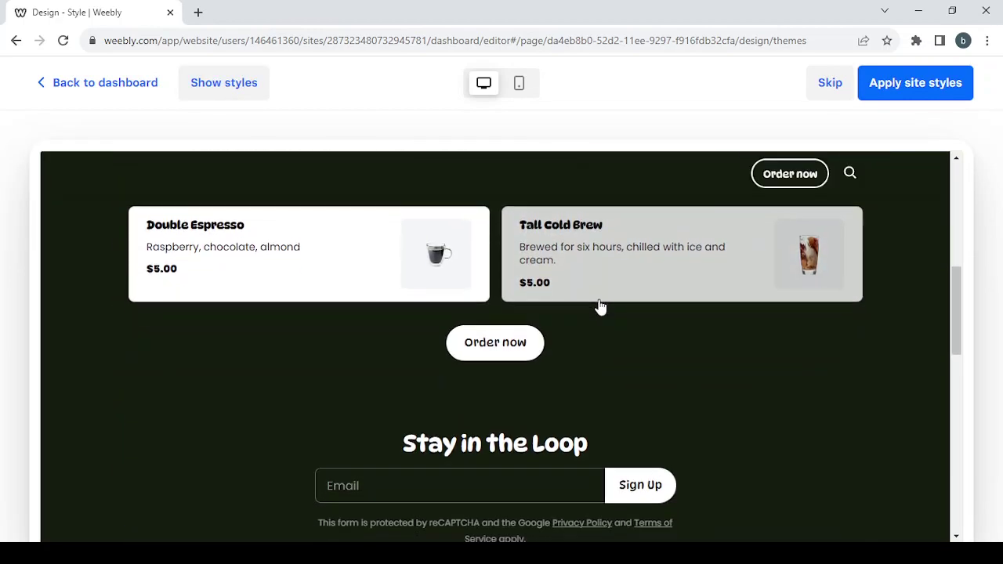
{"action": "scroll", "coordinate": [599, 305], "scroll_direction": "down", "scroll_amount": 8}
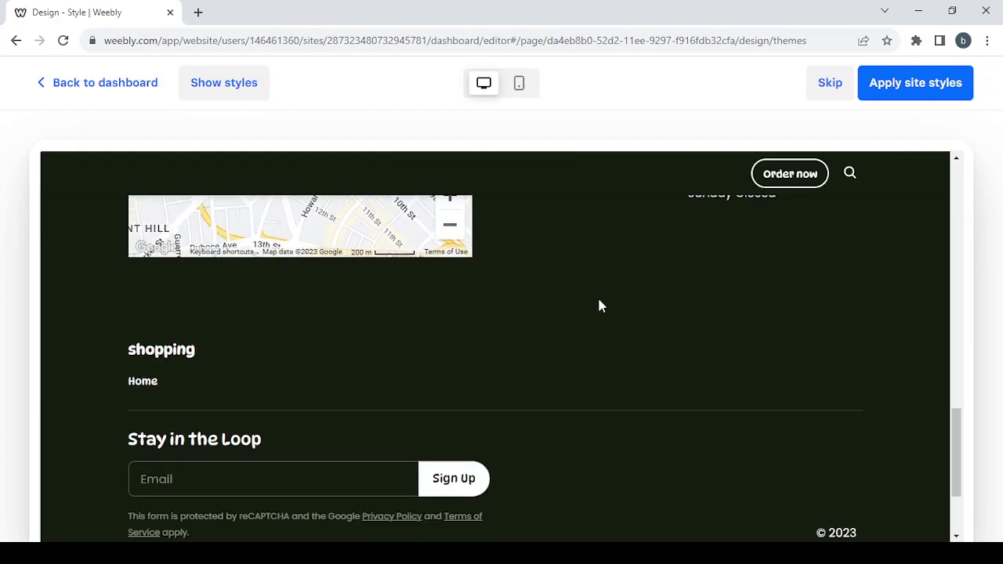
{"action": "scroll", "coordinate": [599, 305], "scroll_direction": "up", "scroll_amount": 15}
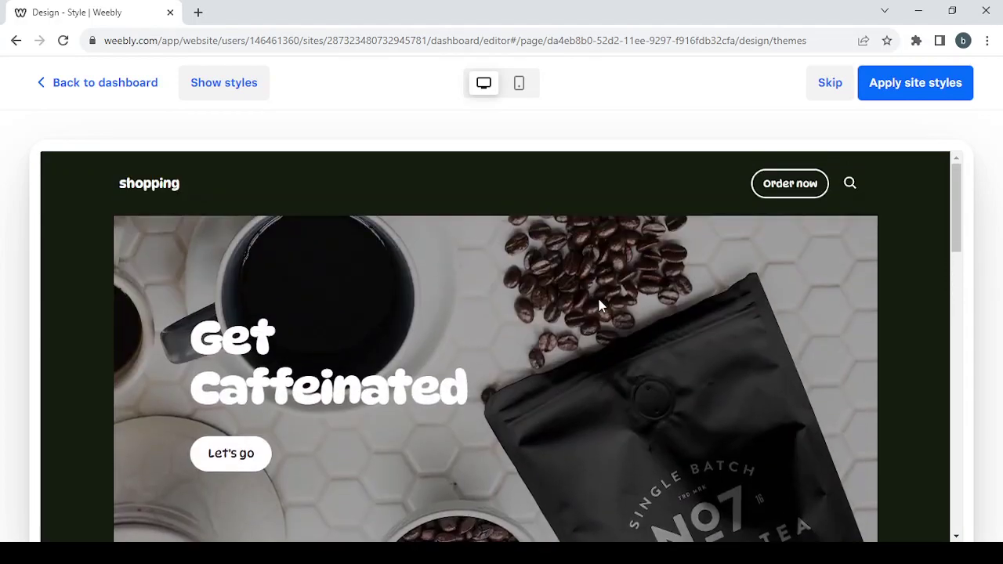
Apply the dark style and choose the Comfortaa / Larsseit font pairing.
{"action": "left_click", "coordinate": [917, 93]}
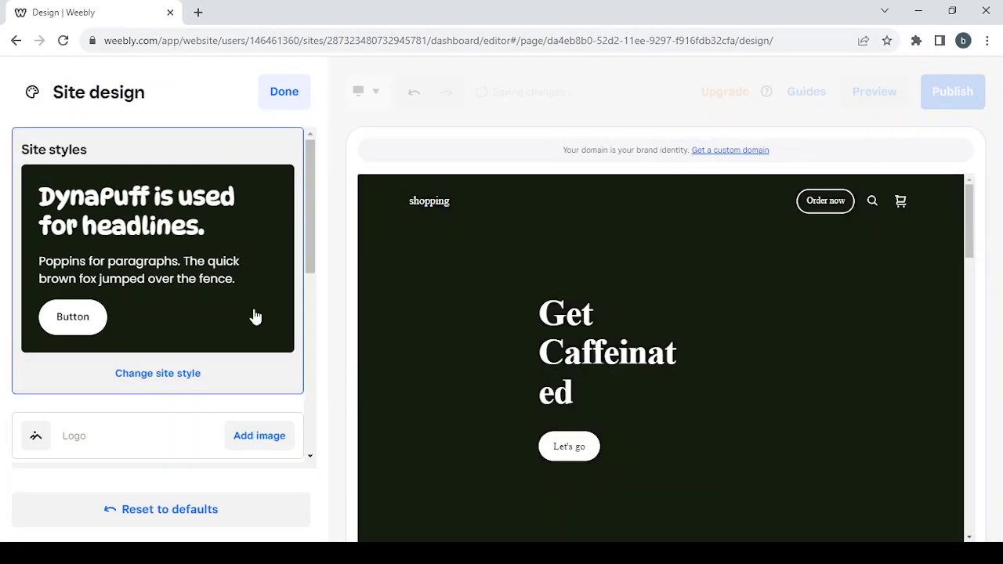
{"action": "scroll", "coordinate": [249, 352], "scroll_direction": "down", "scroll_amount": 2}
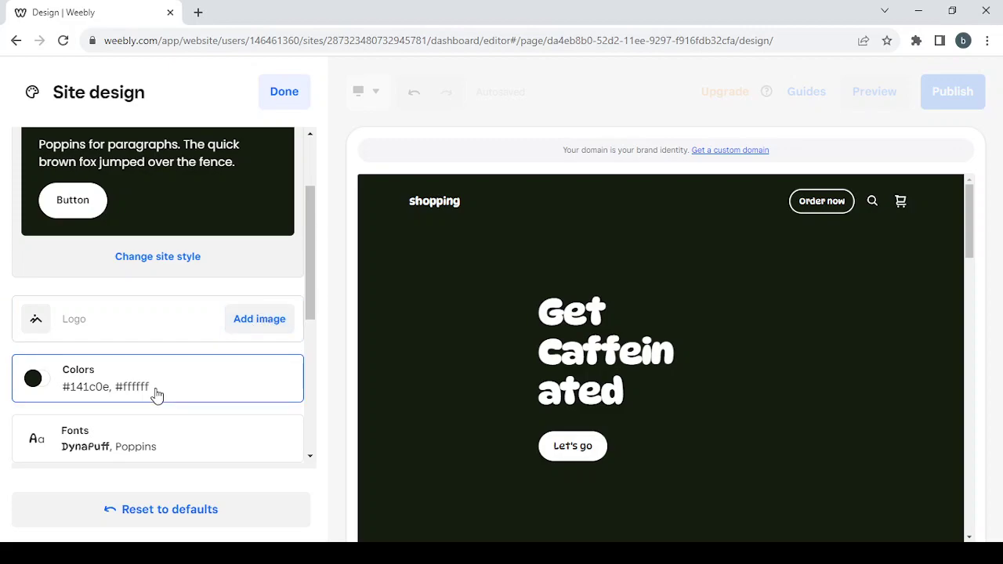
{"action": "left_click", "coordinate": [194, 452]}
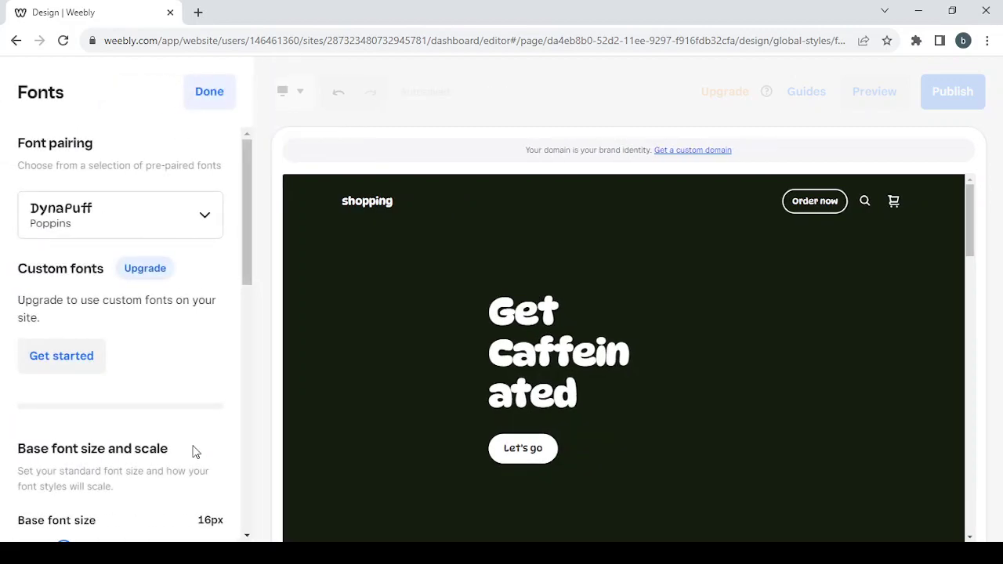
{"action": "left_click", "coordinate": [175, 229]}
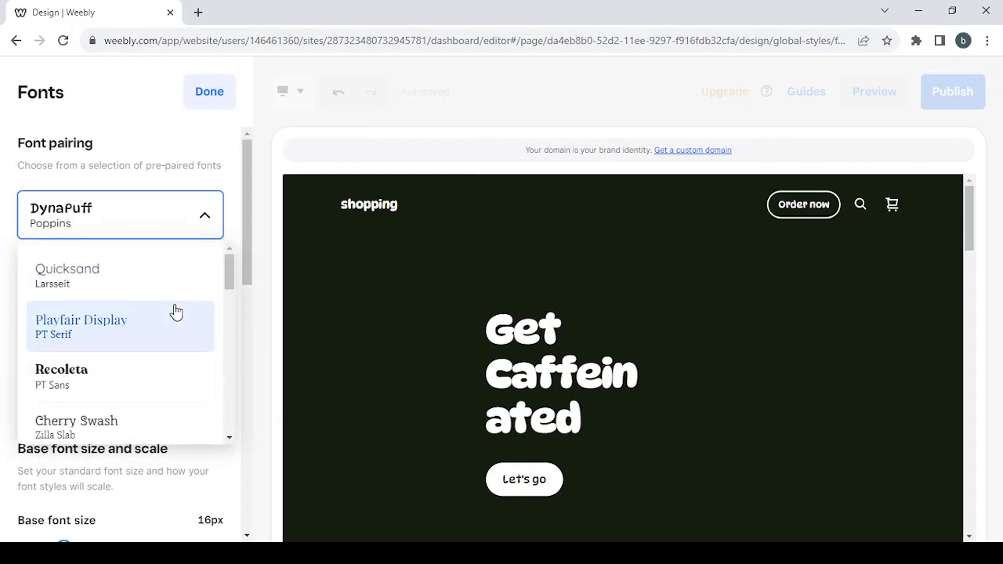
{"action": "scroll", "coordinate": [174, 310], "scroll_direction": "down", "scroll_amount": 2}
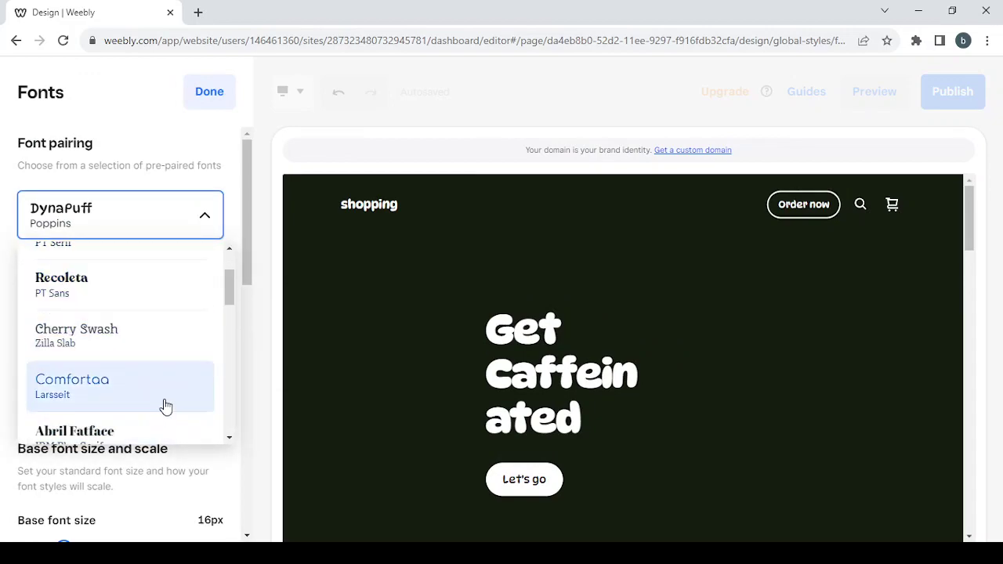
{"action": "left_click", "coordinate": [165, 405]}
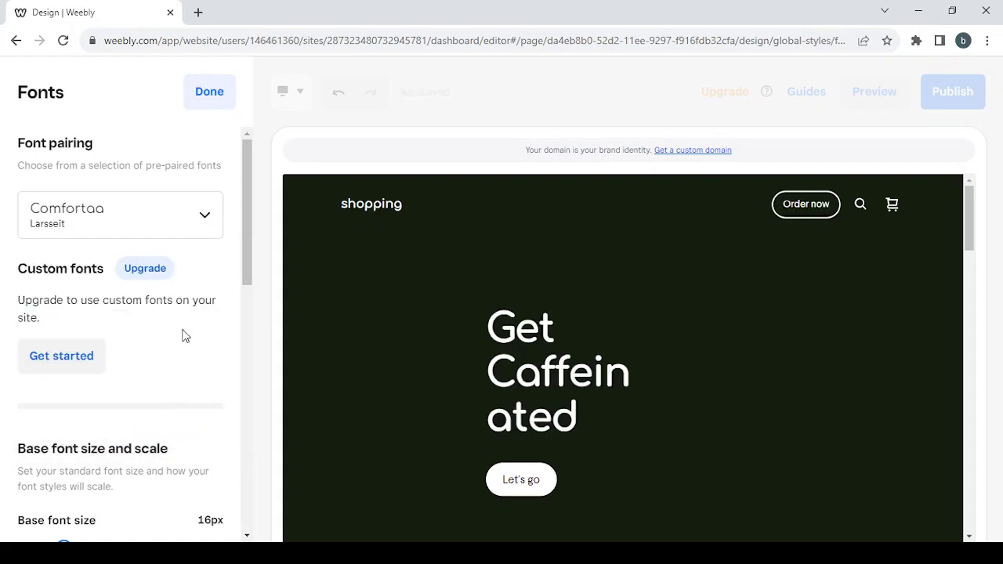
Raise the base font size through 18px and 19px to 20px.
{"action": "scroll", "coordinate": [184, 363], "scroll_direction": "down", "scroll_amount": 2}
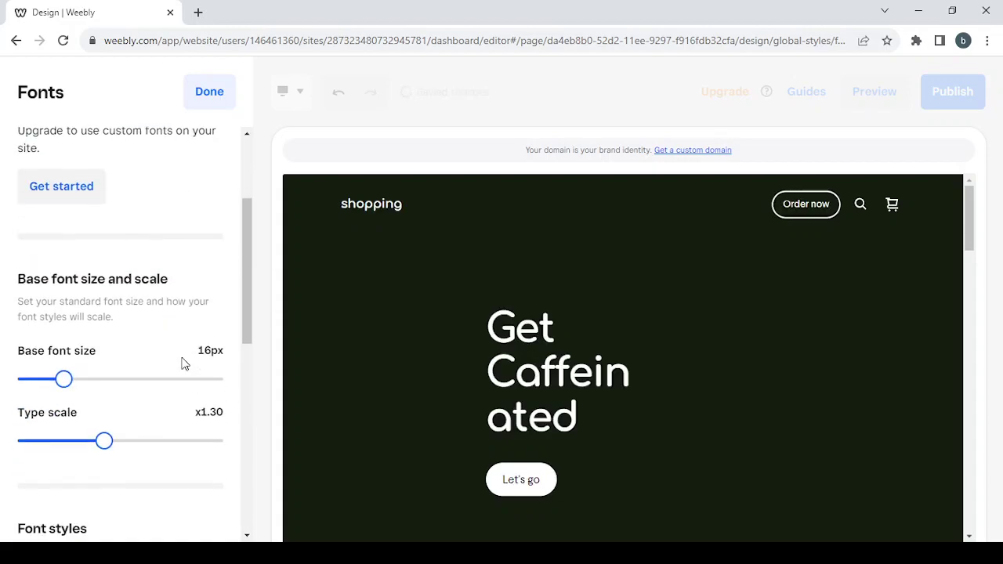
{"action": "left_click", "coordinate": [97, 370]}
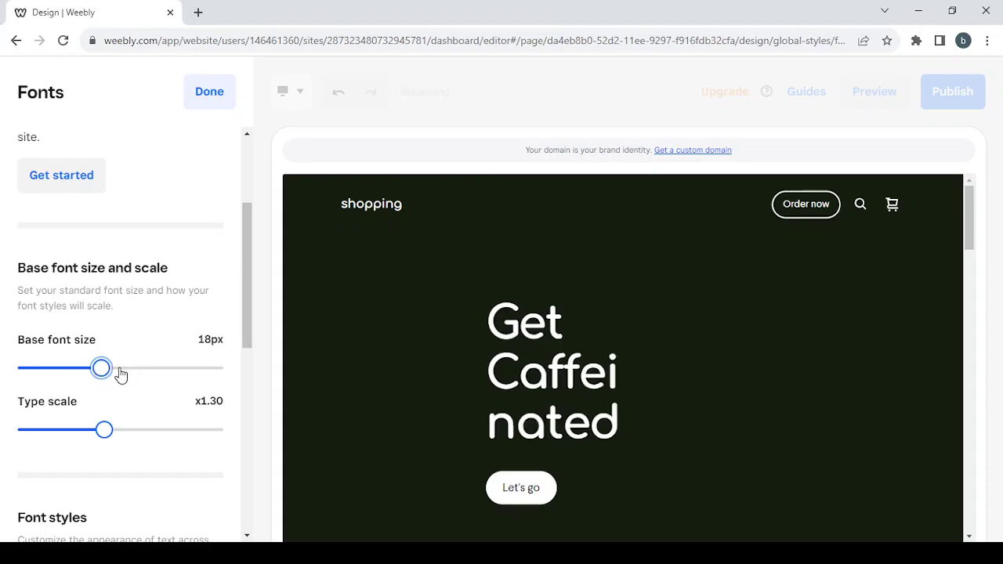
{"action": "left_click", "coordinate": [121, 376]}
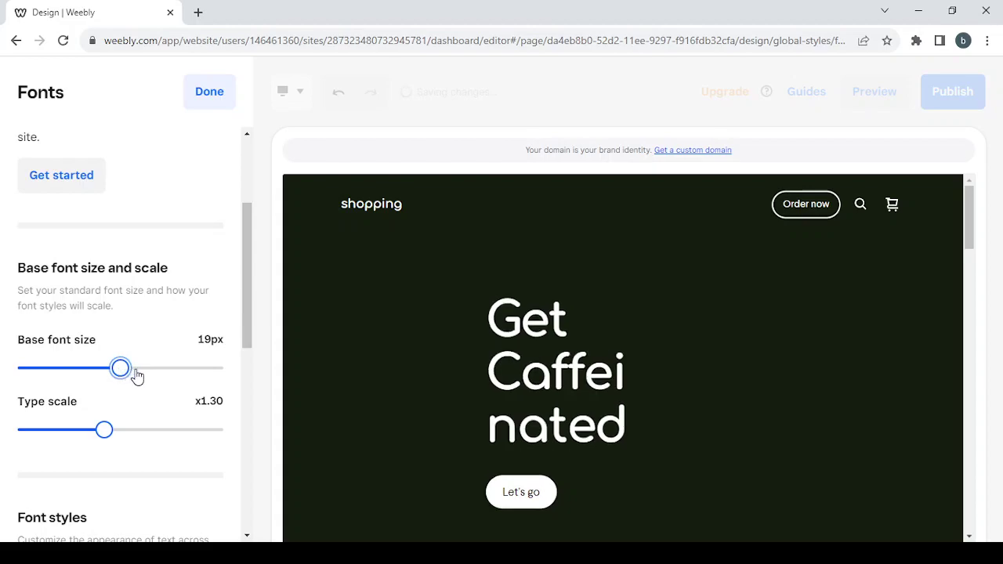
{"action": "left_click", "coordinate": [137, 376]}
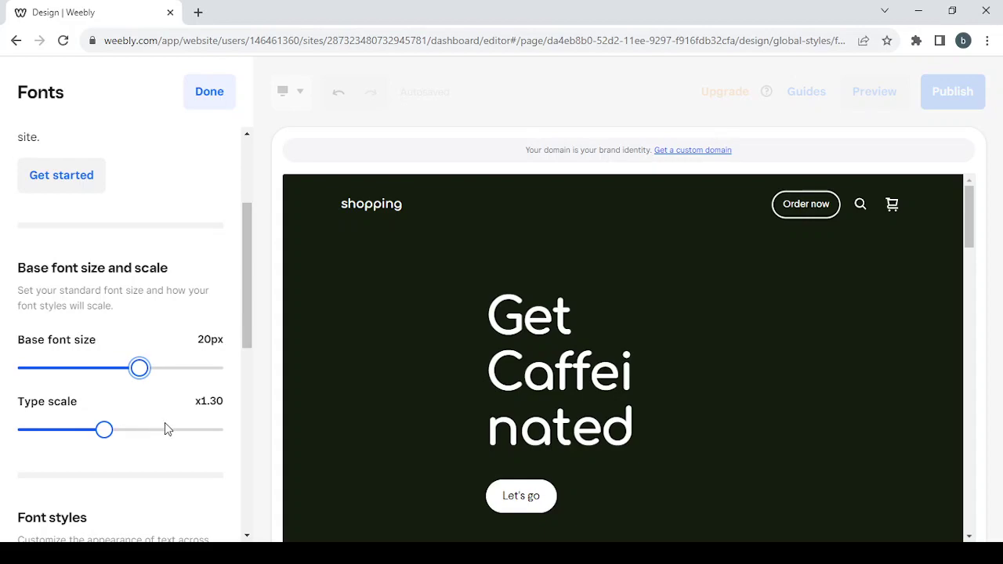
{"action": "scroll", "coordinate": [165, 423], "scroll_direction": "down", "scroll_amount": 7}
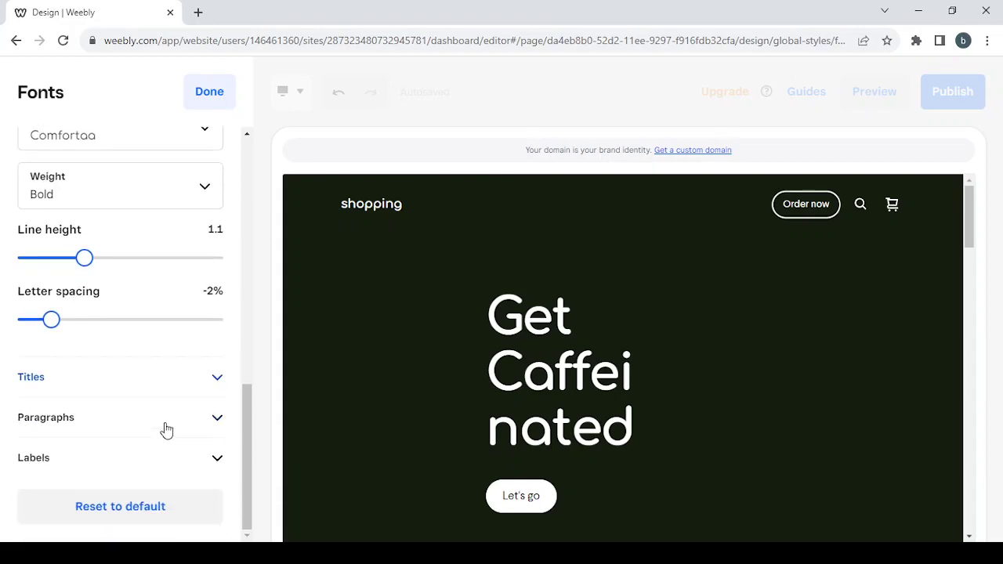
{"action": "scroll", "coordinate": [164, 429], "scroll_direction": "up", "scroll_amount": 3}
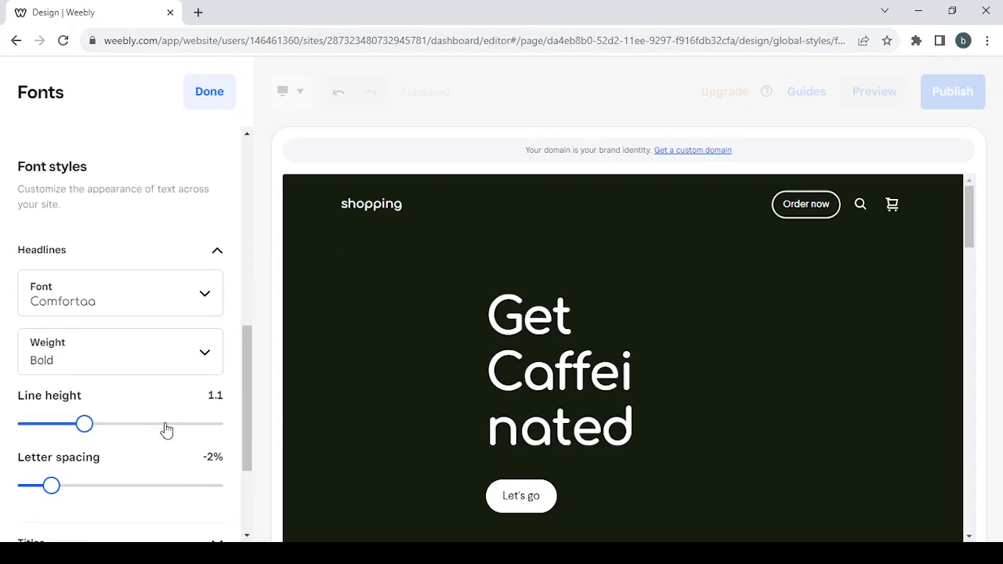
{"action": "scroll", "coordinate": [164, 429], "scroll_direction": "down", "scroll_amount": 2}
{"action": "scroll", "coordinate": [164, 427], "scroll_direction": "up", "scroll_amount": 8}
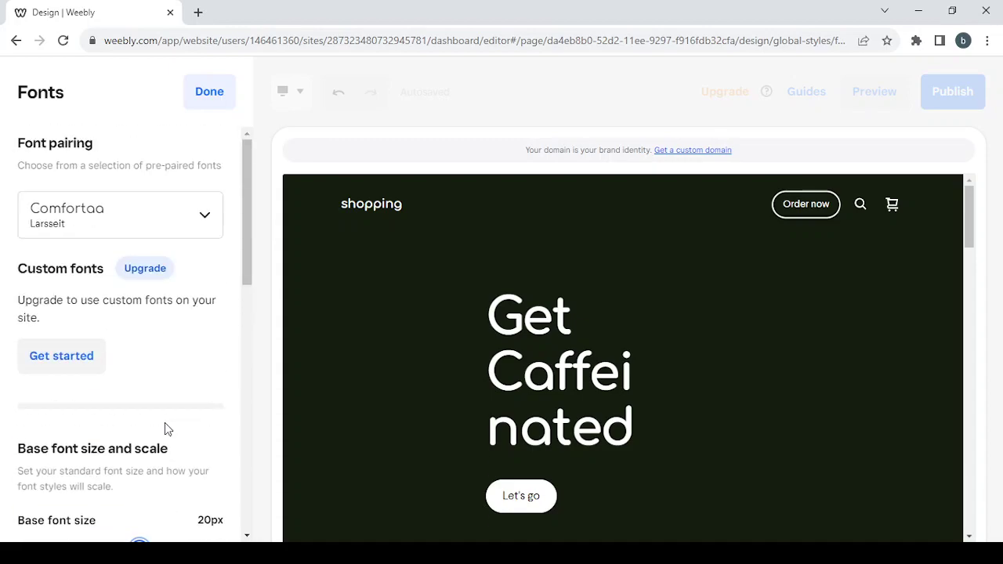
Set buttons and form fields to Rounded, then close the Fonts, Shape and Site design panels.
{"action": "left_click", "coordinate": [209, 112]}
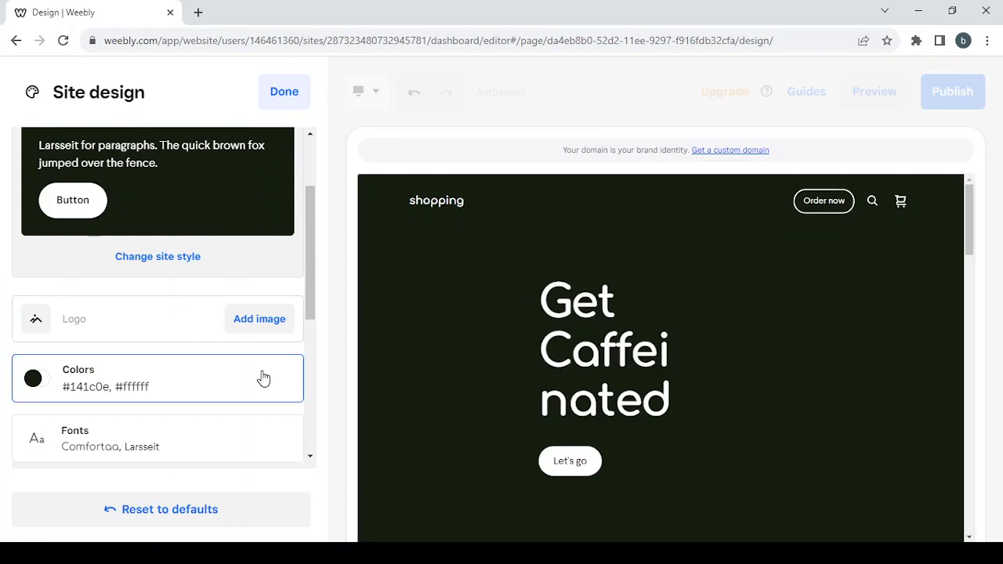
{"action": "scroll", "coordinate": [261, 378], "scroll_direction": "down", "scroll_amount": 2}
{"action": "left_click", "coordinate": [221, 375]}
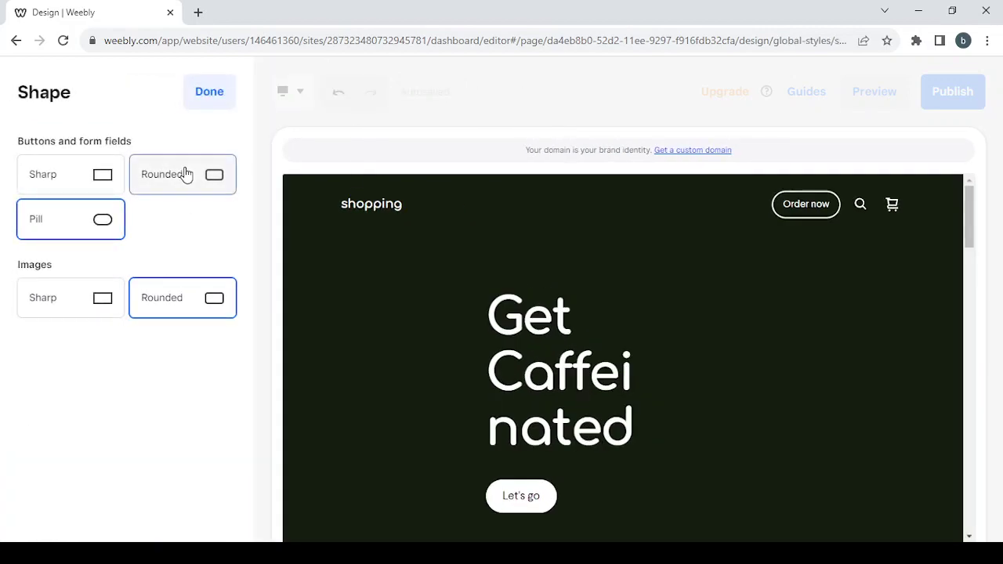
{"action": "left_click", "coordinate": [186, 173]}
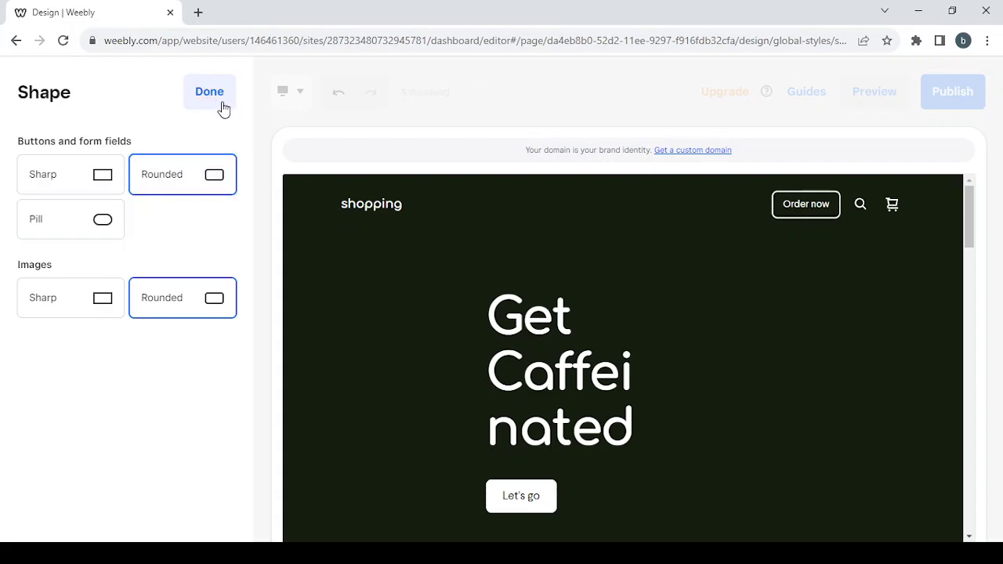
{"action": "left_click", "coordinate": [209, 91]}
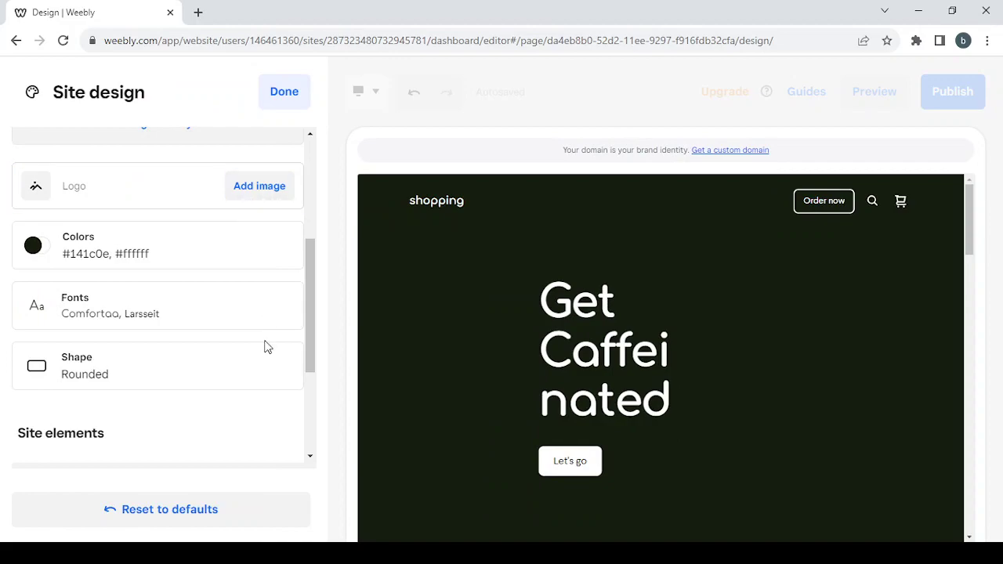
{"action": "scroll", "coordinate": [264, 348], "scroll_direction": "down", "scroll_amount": 3}
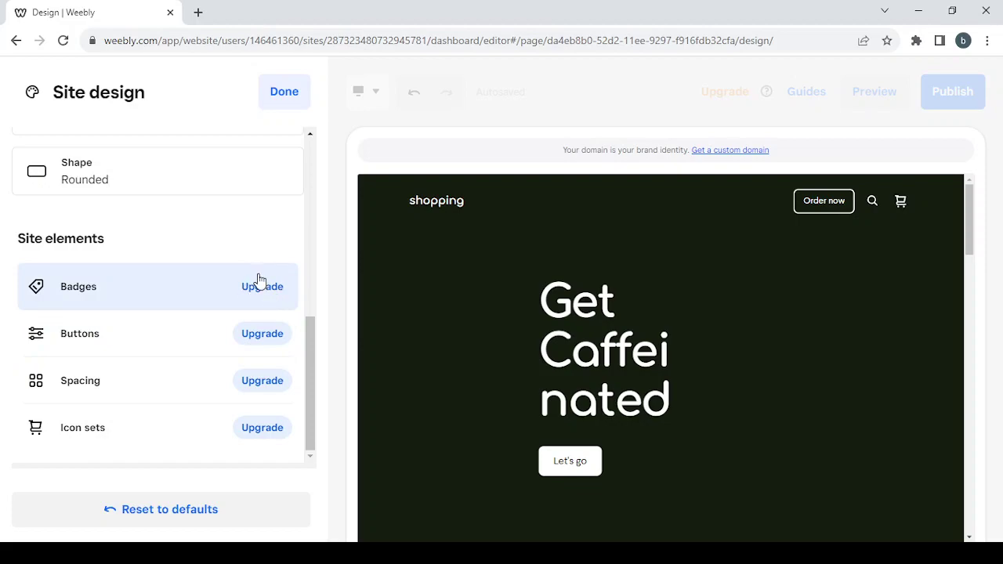
{"action": "scroll", "coordinate": [260, 280], "scroll_direction": "up", "scroll_amount": 5}
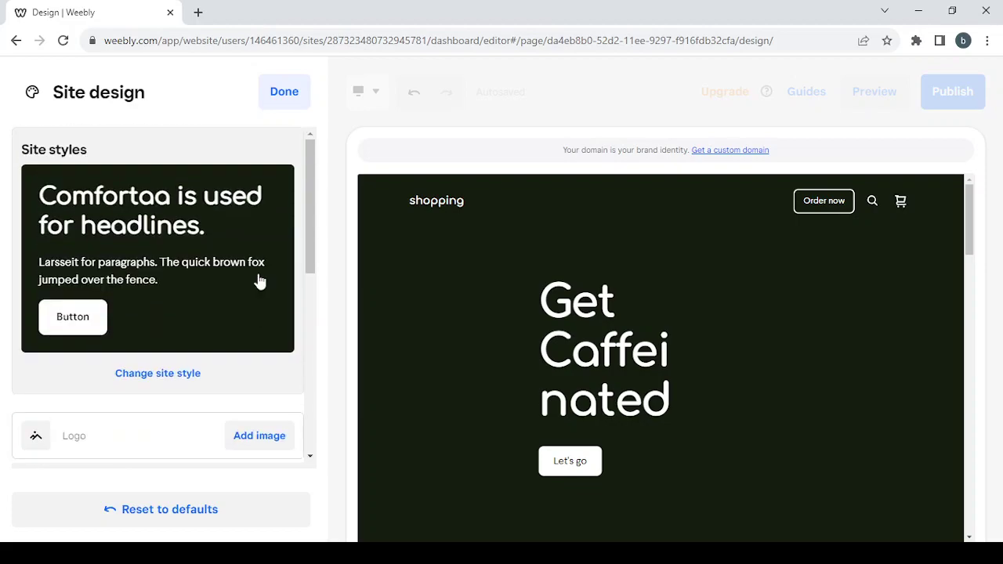
{"action": "left_click", "coordinate": [283, 93]}
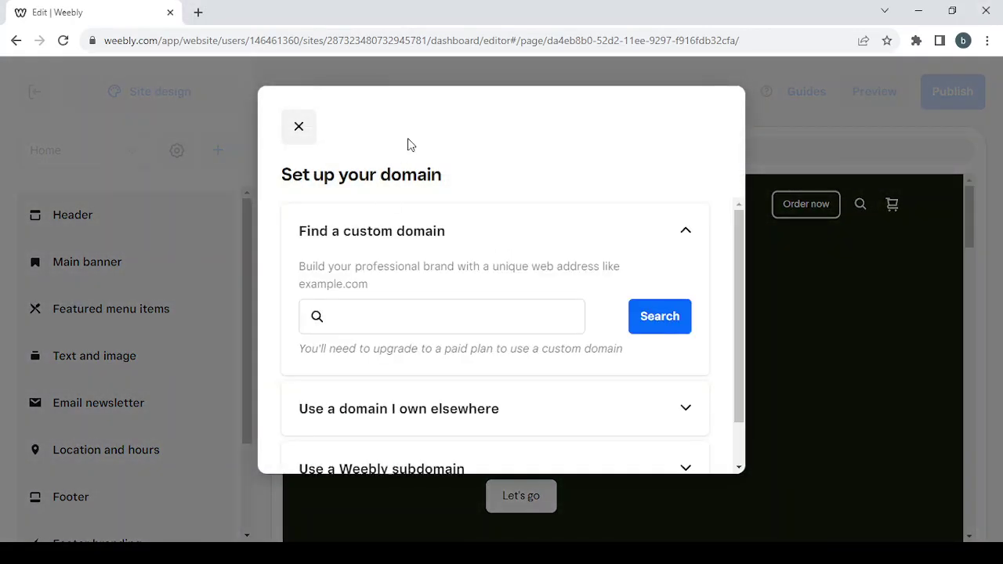
Close the domain dialog, dismiss the tour tips and scrolling-text notice, and glance at the add menu.
{"action": "left_click", "coordinate": [300, 139]}
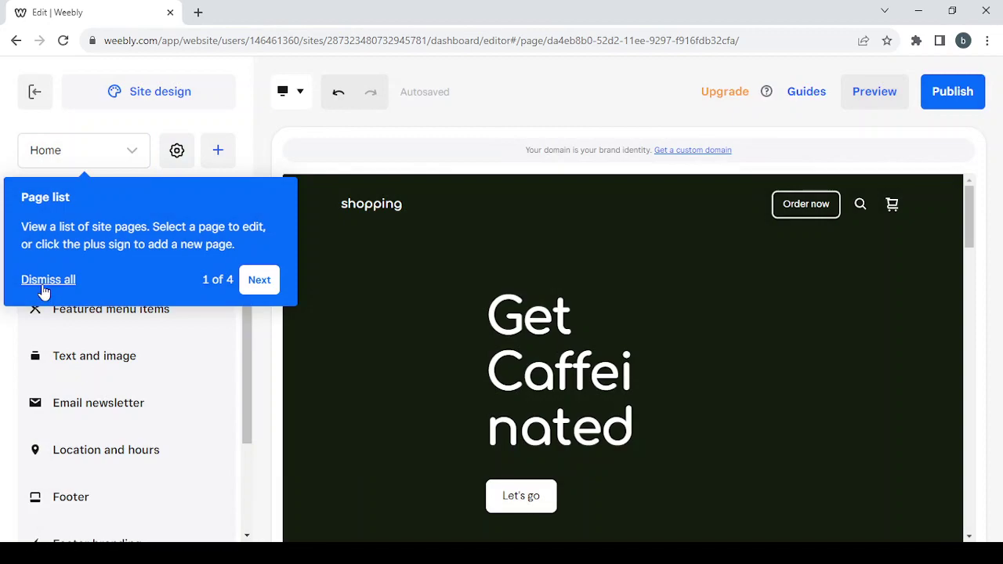
{"action": "left_click", "coordinate": [46, 281]}
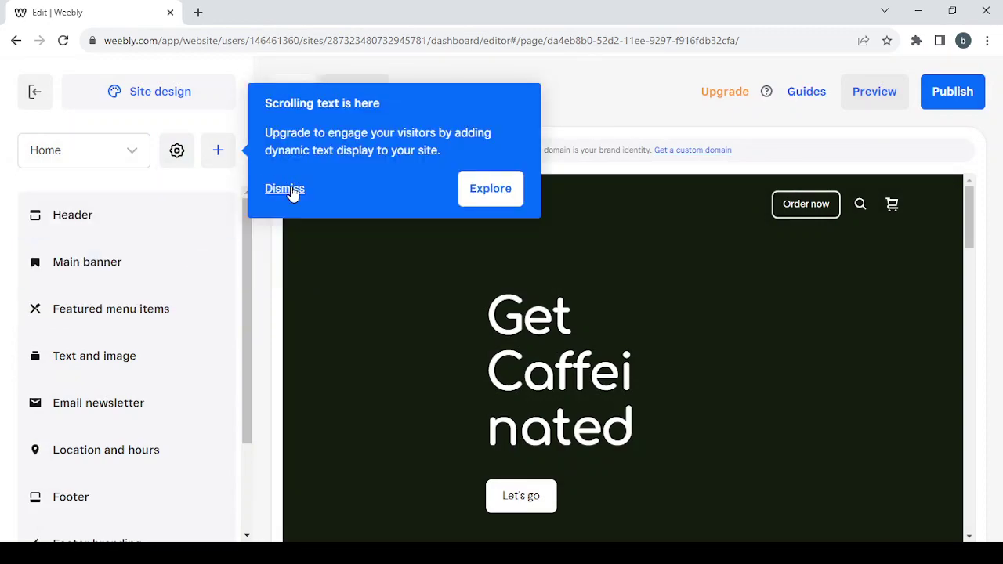
{"action": "left_click", "coordinate": [286, 191]}
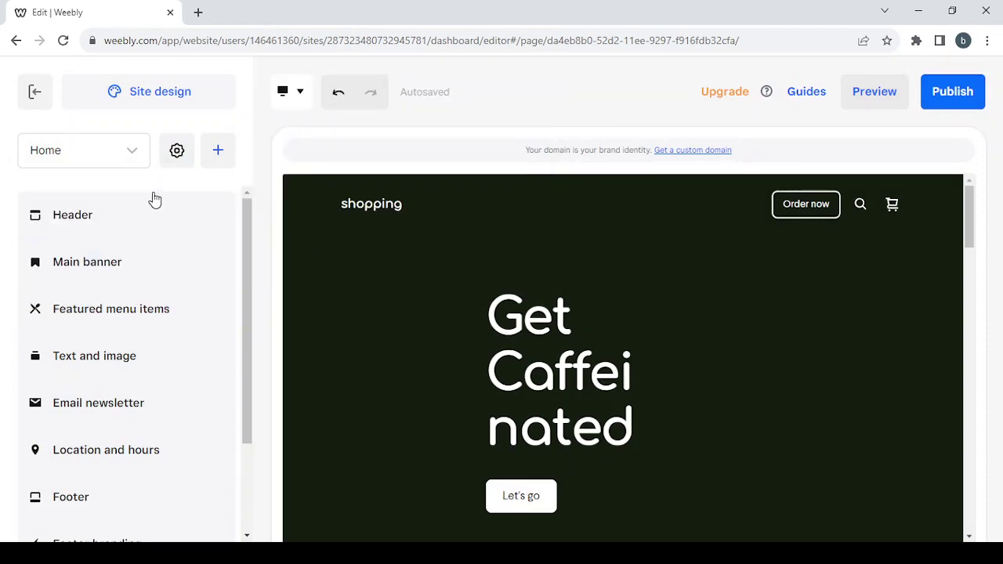
{"action": "left_click", "coordinate": [228, 163]}
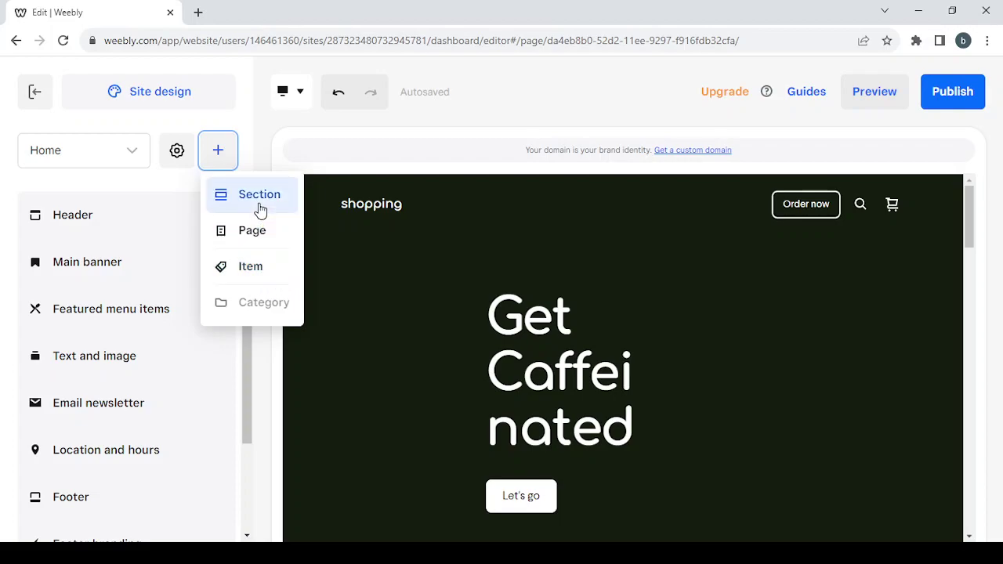
{"action": "left_click", "coordinate": [229, 169]}
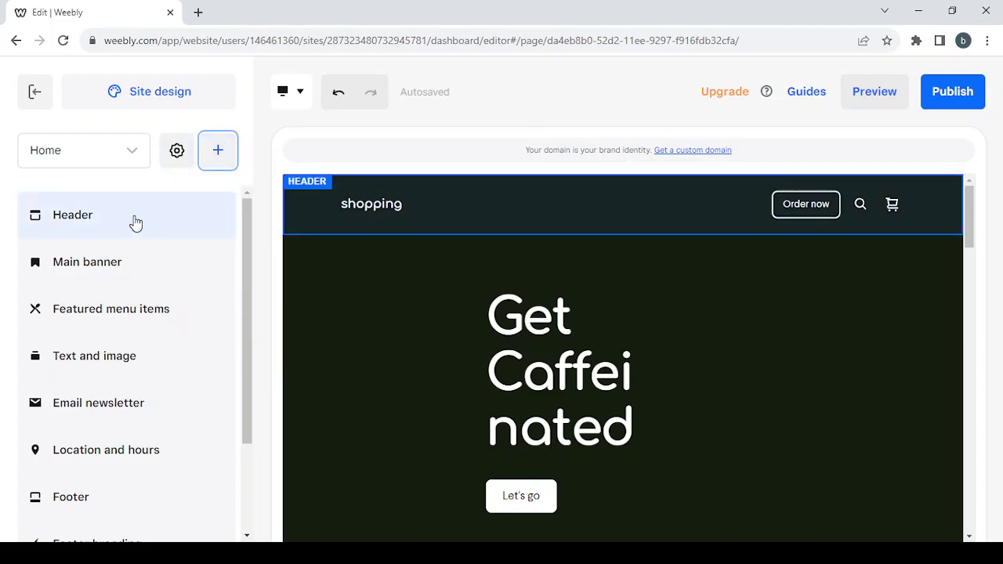
{"action": "left_click", "coordinate": [136, 224]}
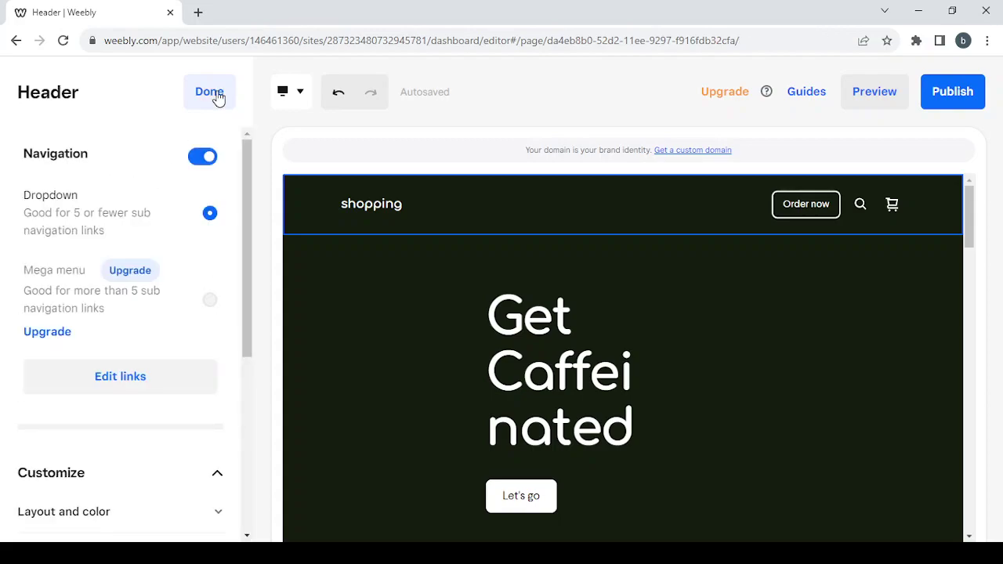
{"action": "left_click", "coordinate": [211, 93]}
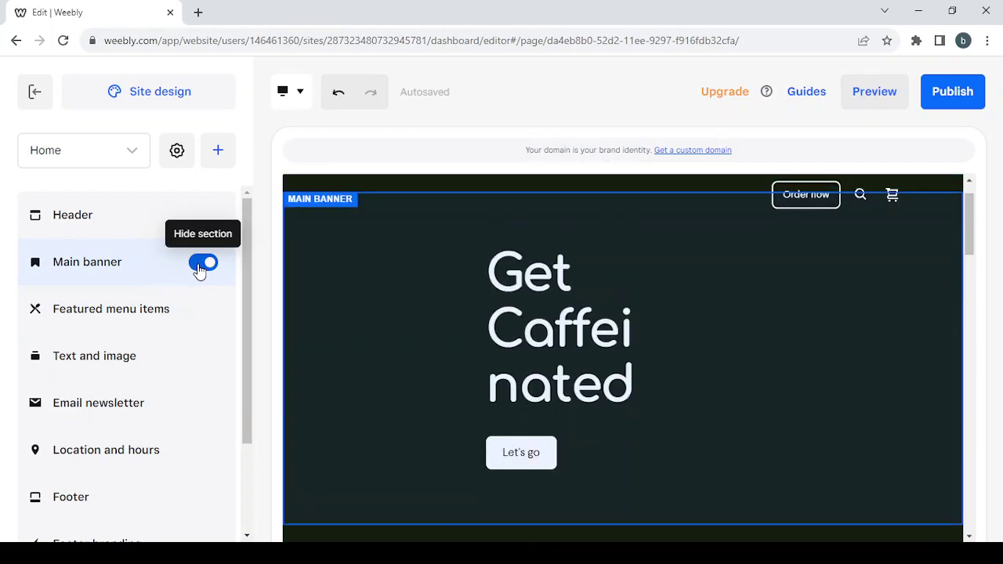
{"action": "left_click", "coordinate": [201, 267]}
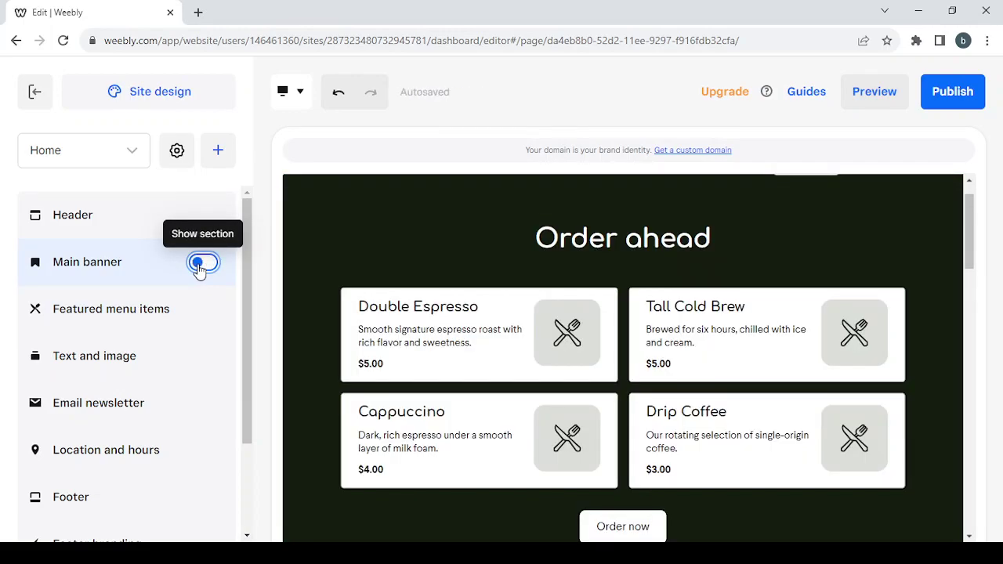
{"action": "left_click", "coordinate": [201, 268]}
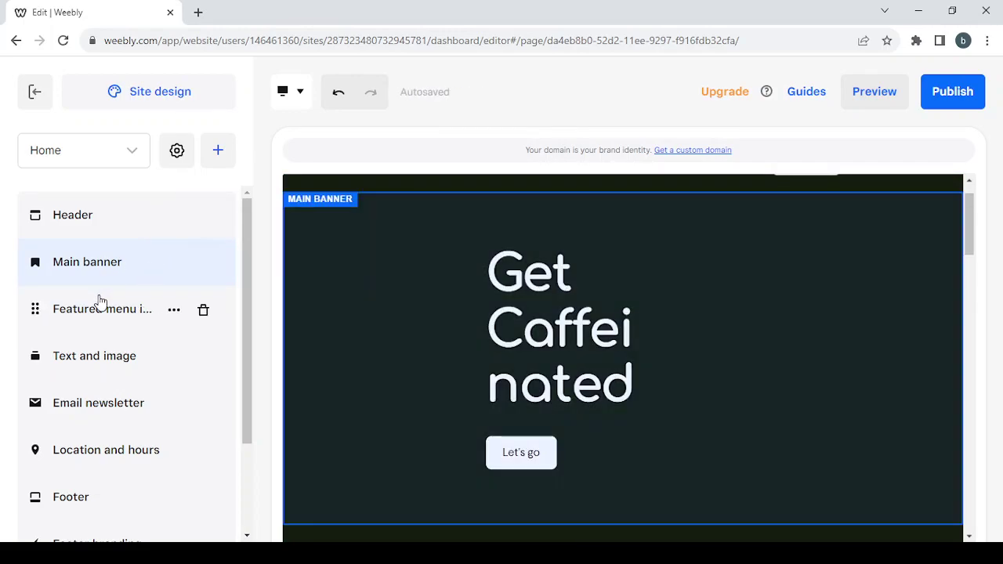
{"action": "mouse_move", "coordinate": [37, 308]}
{"action": "left_mouse_down"}
{"action": "mouse_move", "coordinate": [47, 380]}
{"action": "mouse_move", "coordinate": [44, 368]}
{"action": "mouse_move", "coordinate": [35, 424]}
{"action": "mouse_move", "coordinate": [31, 358]}
{"action": "mouse_move", "coordinate": [46, 305]}
{"action": "left_mouse_up"}
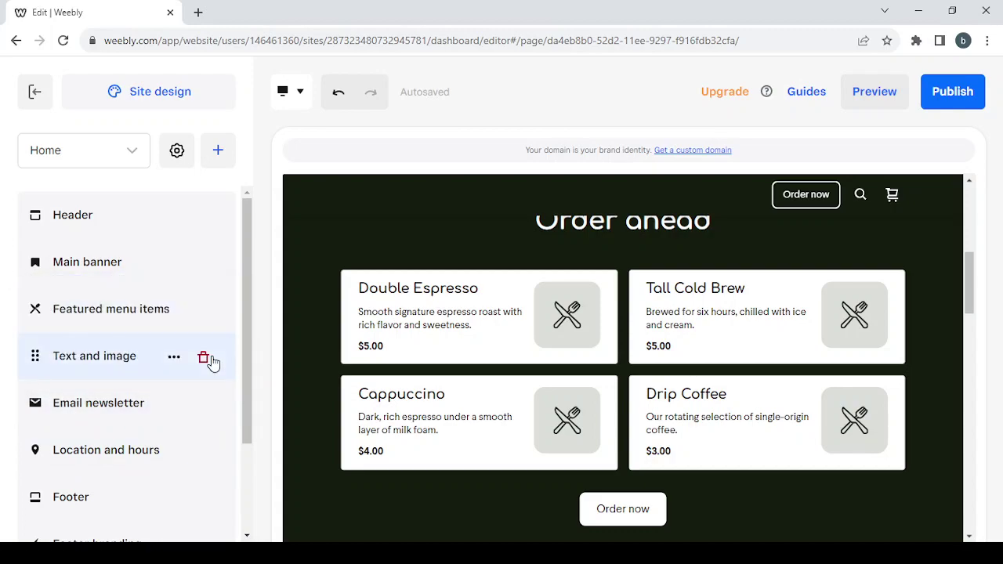